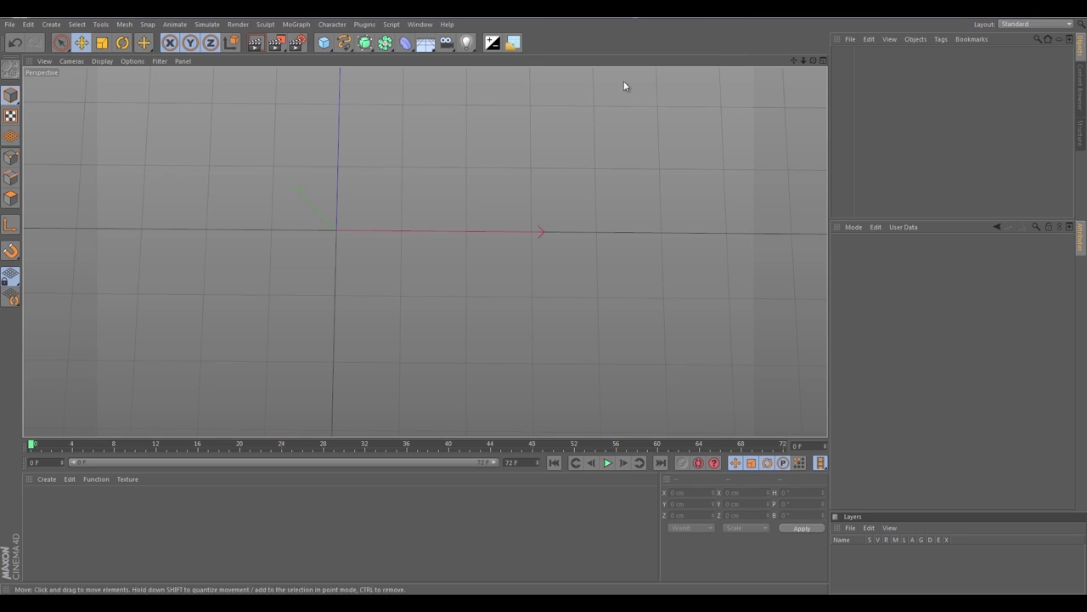
- Open the Image2Plane plugin dialog and place it over the upper part of the viewport
{"action": "left_click", "coordinate": [514, 44]}
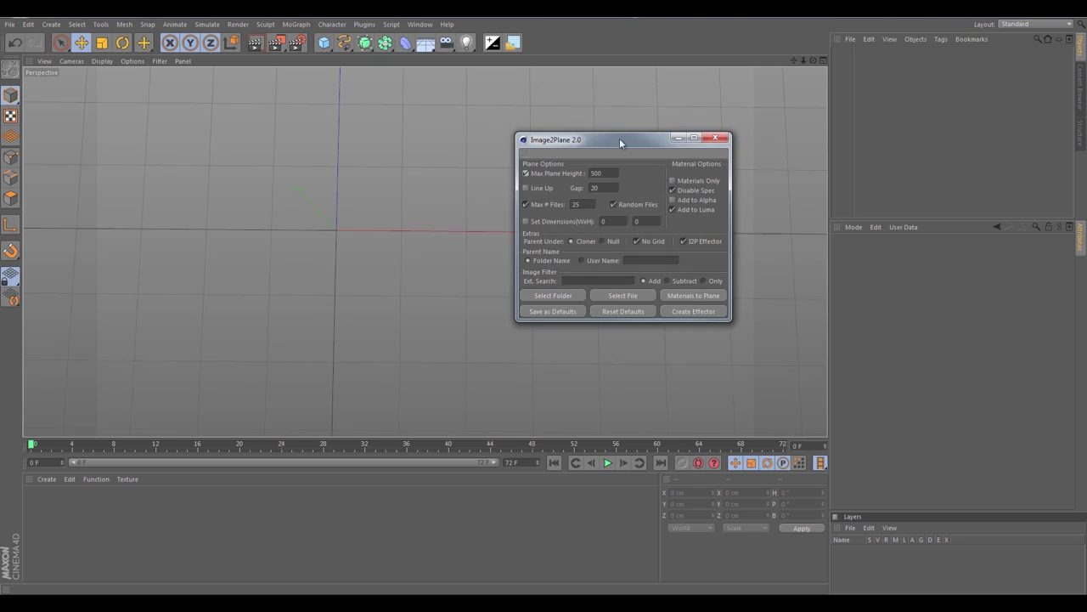
{"action": "left_click_drag", "start_coordinate": [633, 139], "coordinate": [571, 137]}
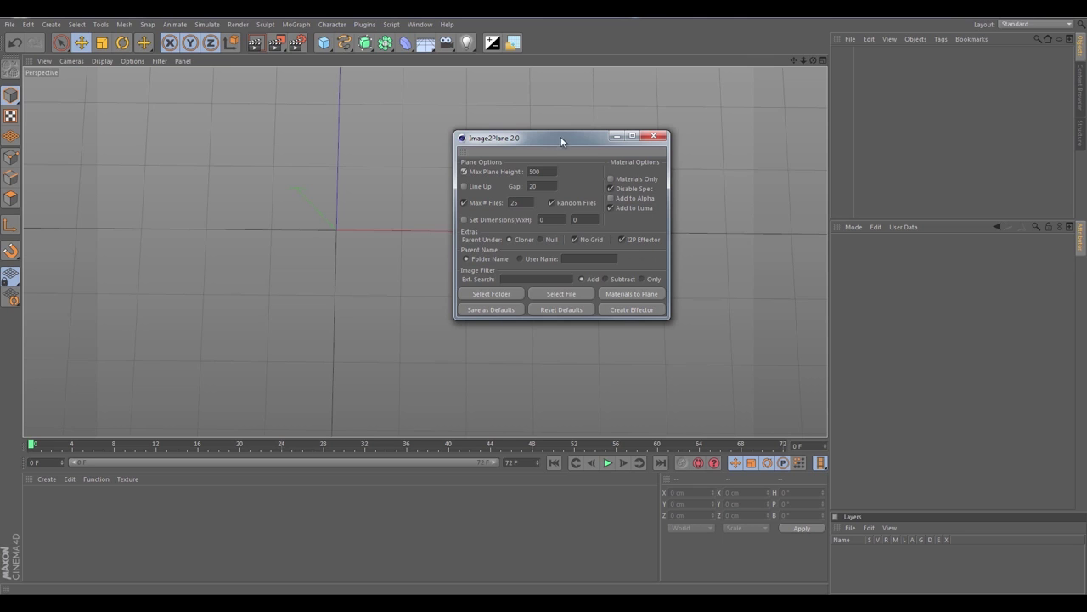
{"action": "left_click_drag", "start_coordinate": [561, 139], "coordinate": [595, 123]}
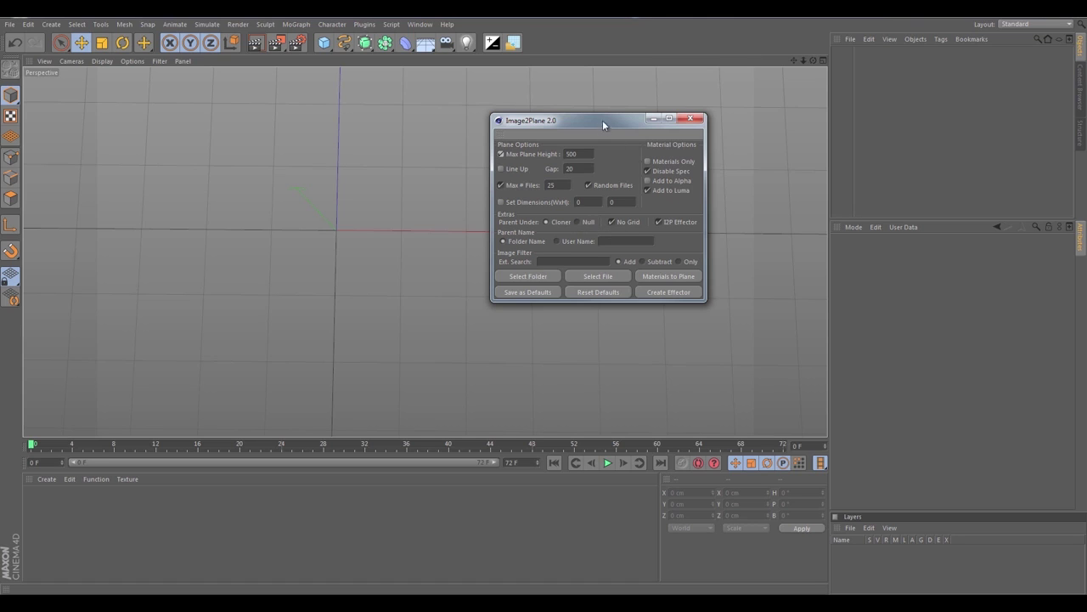
{"action": "left_click_drag", "start_coordinate": [603, 122], "coordinate": [638, 102]}
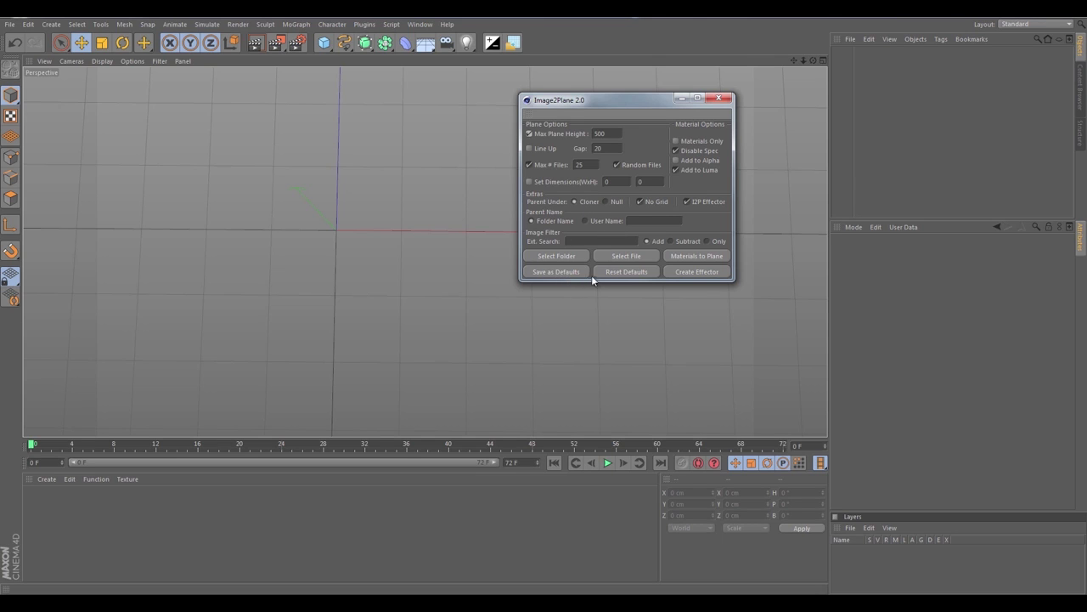
- Reset all Image2Plane options to their defaults
{"action": "left_click", "coordinate": [610, 148]}
{"action": "double_click", "coordinate": [598, 148]}
{"action": "key", "text": "Tab"}
{"action": "key", "text": "Tab"}
{"action": "key", "text": "Tab"}
{"action": "left_click", "coordinate": [641, 202]}
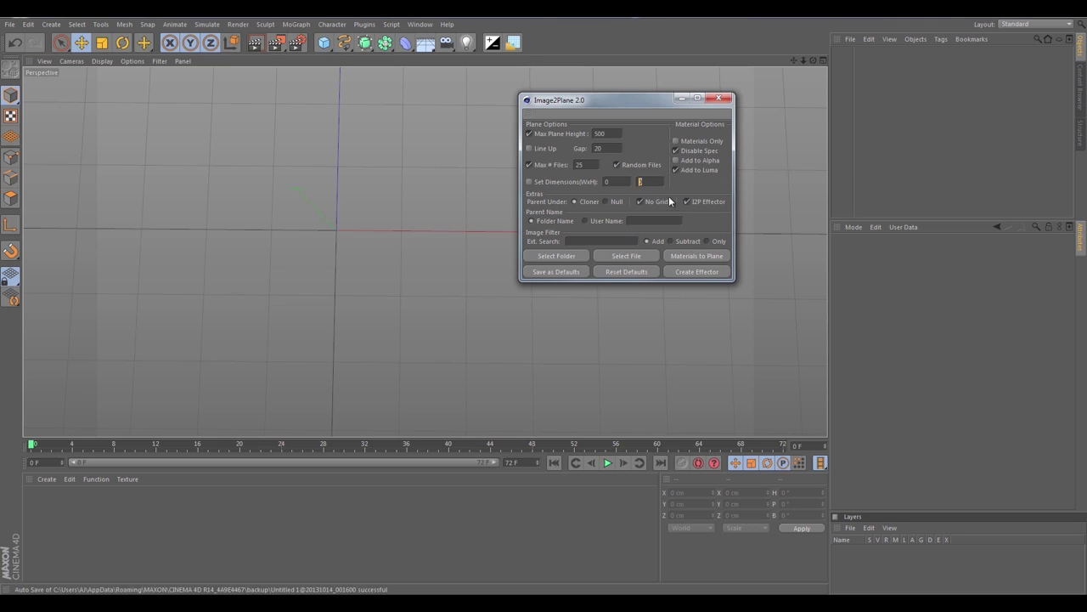
{"action": "left_click", "coordinate": [629, 273]}
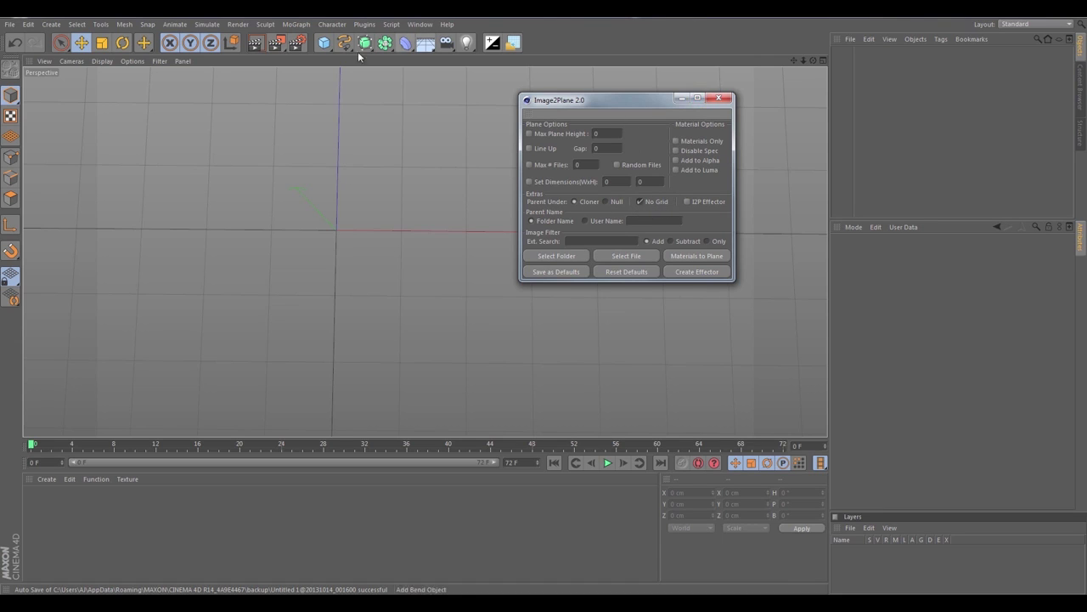
- Add a Plane primitive to the scene
{"action": "left_click", "coordinate": [325, 44]}
{"action": "left_click", "coordinate": [429, 86]}
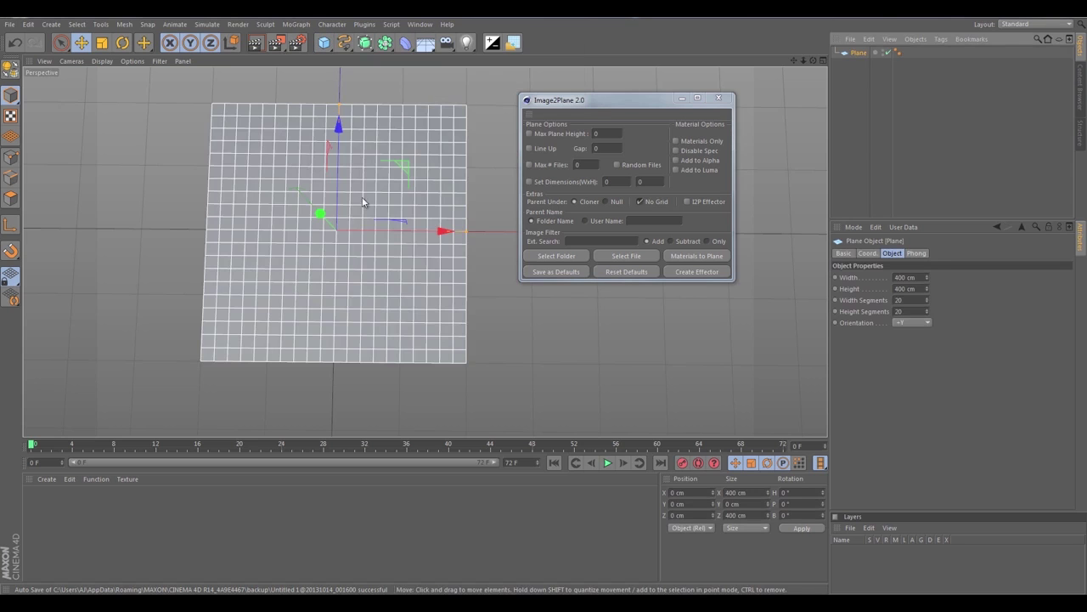
{"action": "scroll", "coordinate": [380, 206], "scroll_direction": "up", "scroll_amount": 3}
{"action": "scroll", "coordinate": [384, 207], "scroll_direction": "down", "scroll_amount": 2}
{"action": "middle_click_drag", "start_coordinate": [393, 202], "coordinate": [355, 213], "text": "alt"}
{"action": "left_click_drag", "start_coordinate": [355, 214], "coordinate": [355, 221], "text": "alt"}
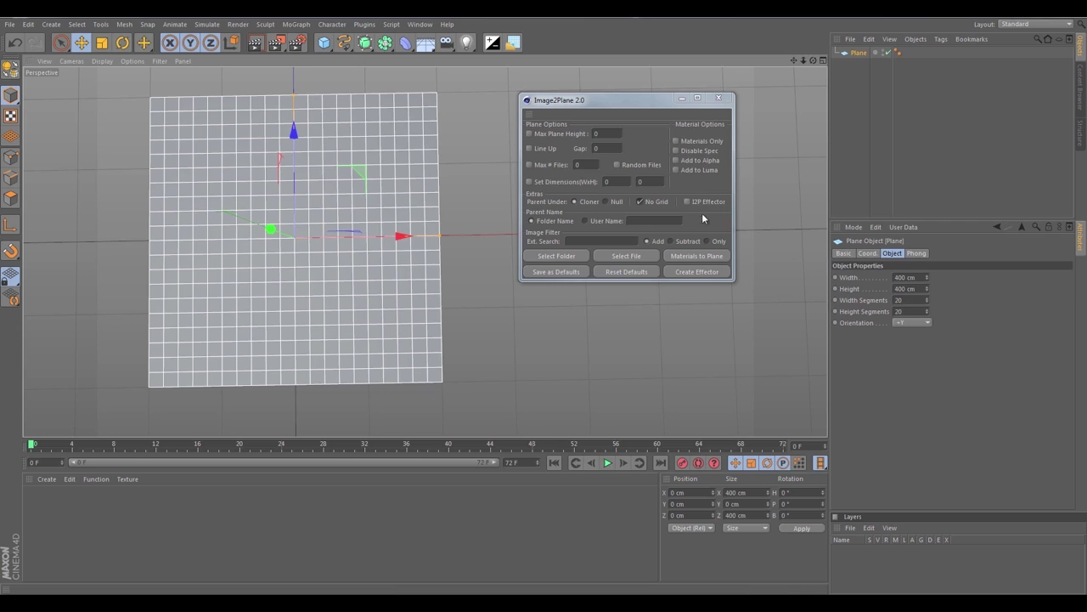
- Set the plane's width and height segments to 1 and delete the plane
{"action": "double_click", "coordinate": [907, 301]}
{"action": "type", "text": "1"}
{"action": "key", "text": "Tab"}
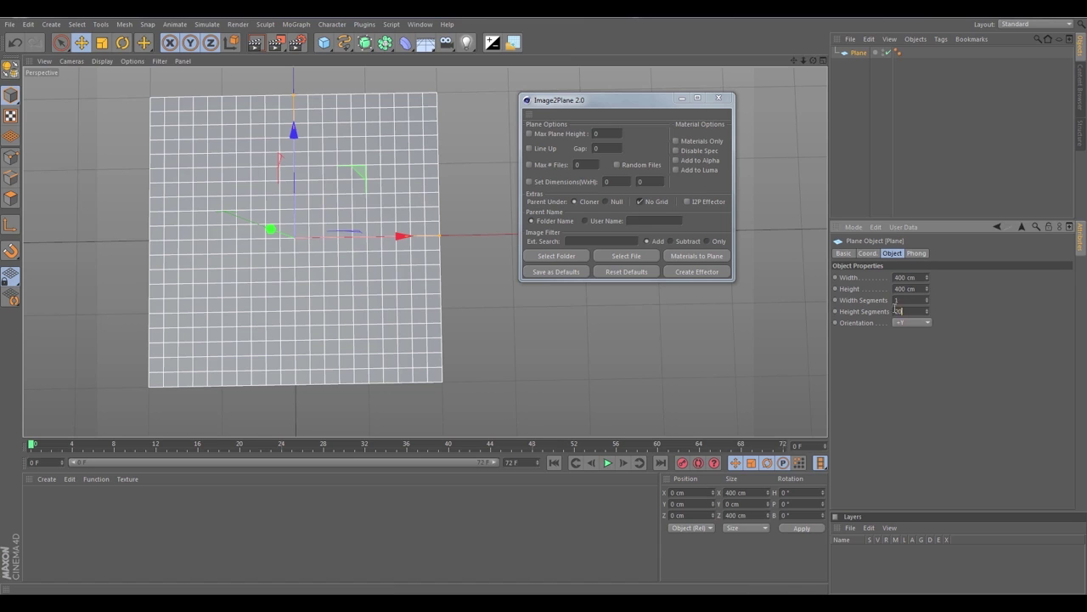
{"action": "type", "text": "1"}
{"action": "key", "text": "Return"}
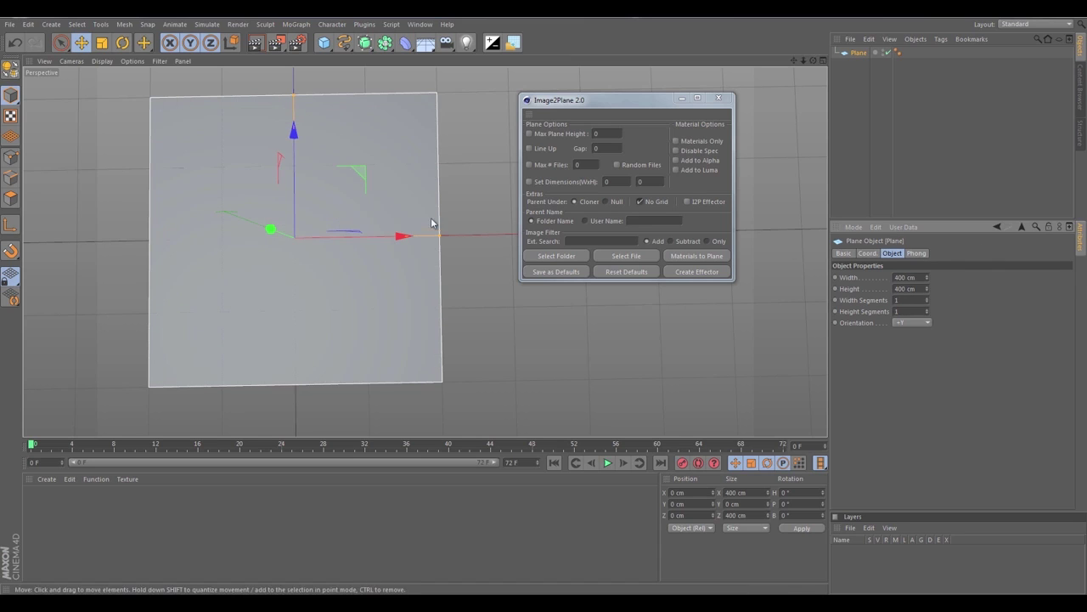
{"action": "left_click_drag", "start_coordinate": [418, 237], "coordinate": [415, 294], "text": "alt"}
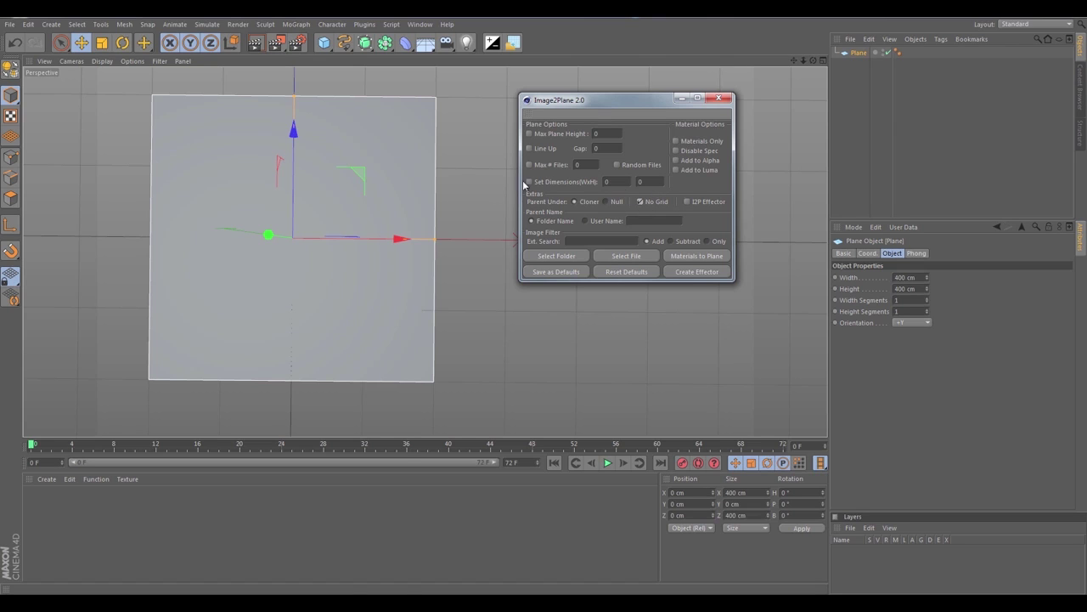
{"action": "key", "text": "Delete"}
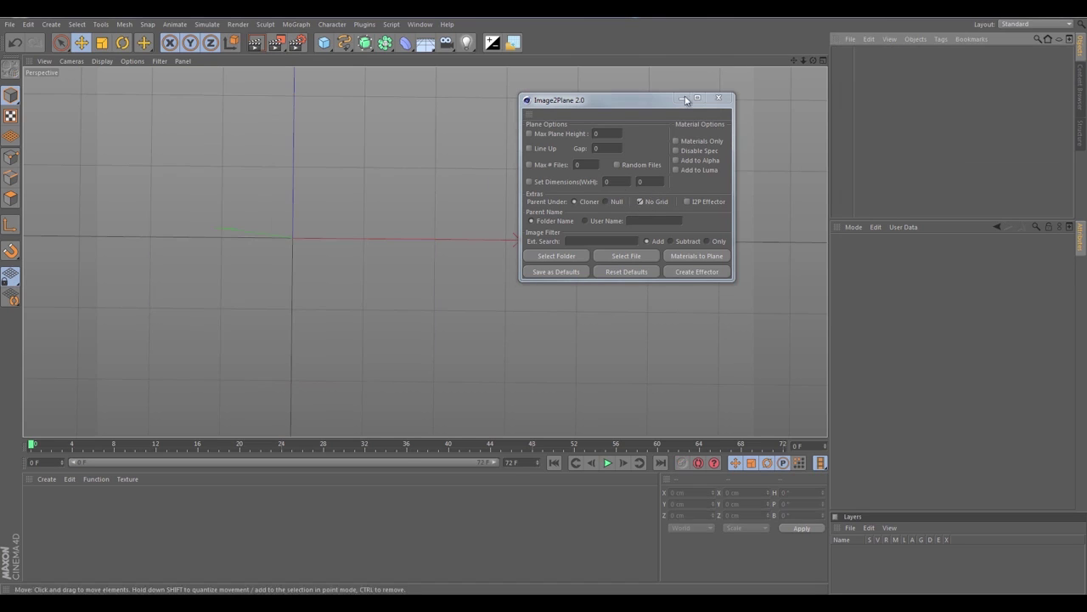
- Enable a maximum plane height of 500 and line the planes up with a gap of 20
{"action": "left_click", "coordinate": [547, 132]}
{"action": "left_click", "coordinate": [562, 134]}
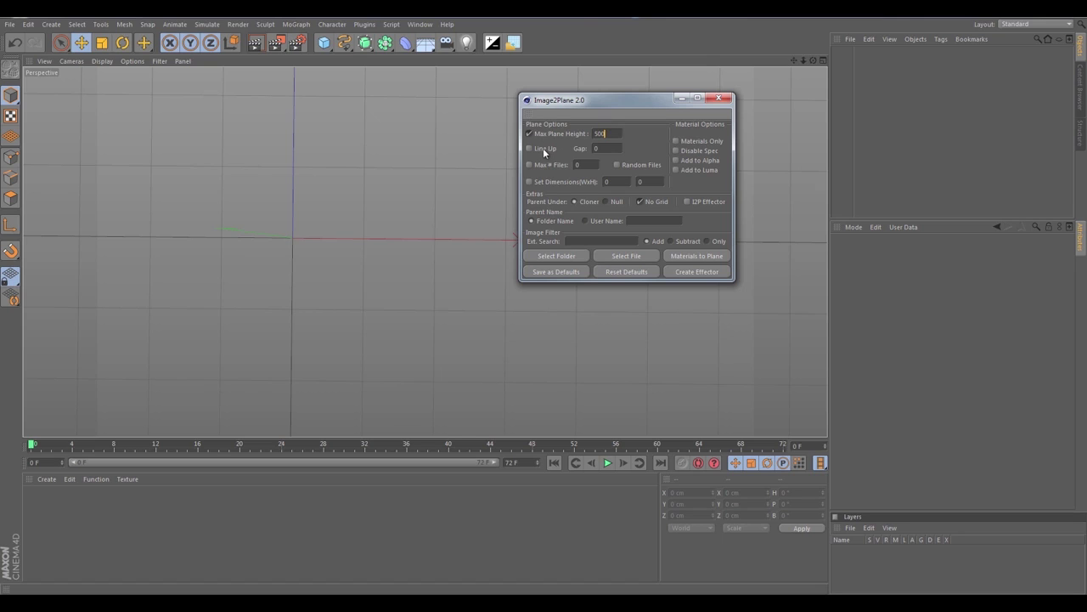
{"action": "left_click_drag", "start_coordinate": [597, 149], "coordinate": [587, 149]}
{"action": "type", "text": "20"}
- Limit the import to a maximum of 25 files picked at random, without fixed dimensions
{"action": "left_click", "coordinate": [529, 165]}
{"action": "left_click", "coordinate": [617, 165]}
{"action": "left_click", "coordinate": [580, 183]}
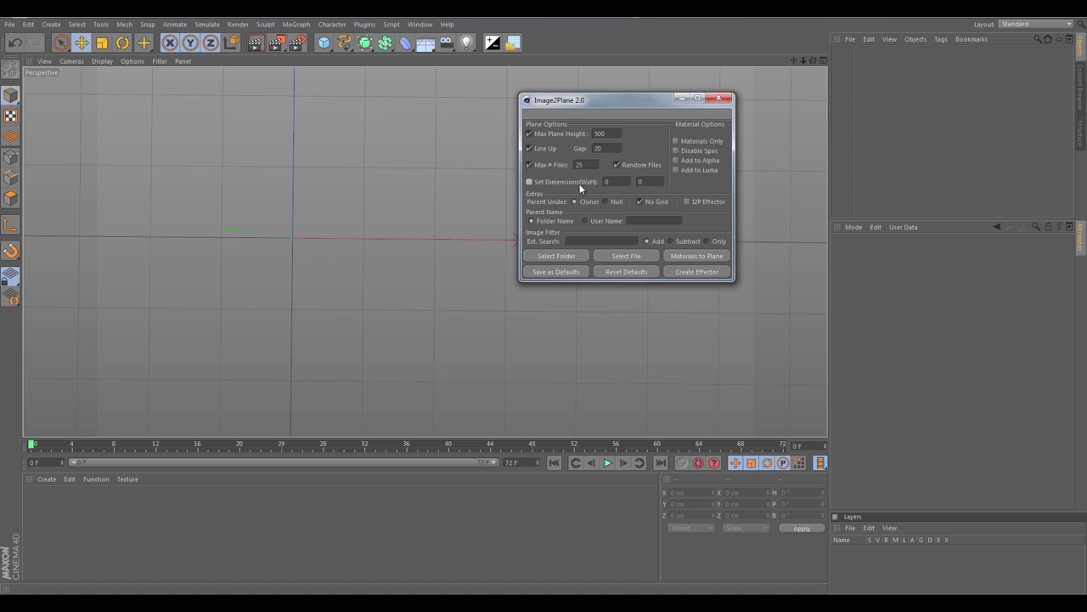
- Enable Disable Spec and Add to Luma for the imported materials, leaving Materials Only off
{"action": "left_click", "coordinate": [676, 141]}
{"action": "left_click", "coordinate": [677, 143]}
{"action": "left_click", "coordinate": [677, 152]}
{"action": "left_click", "coordinate": [677, 161]}
- Choose a Null as the parent object for the imported planes
{"action": "left_click", "coordinate": [607, 201]}
{"action": "left_click", "coordinate": [589, 202]}
{"action": "left_click", "coordinate": [644, 221]}
- Try restricting the image filter to only jpg, and clear it again with the Add mode selected
{"action": "left_click", "coordinate": [612, 240]}
{"action": "type", "text": "jpg"}
{"action": "left_click", "coordinate": [707, 241]}
{"action": "left_click", "coordinate": [598, 241]}
{"action": "key", "text": "BackSpace"}
{"action": "key", "text": "BackSpace"}
{"action": "key", "text": "BackSpace"}
{"action": "left_click", "coordinate": [652, 241]}
- Import the images from the Random Files folder as planes
{"action": "left_click", "coordinate": [558, 255]}
{"action": "left_click", "coordinate": [505, 360]}
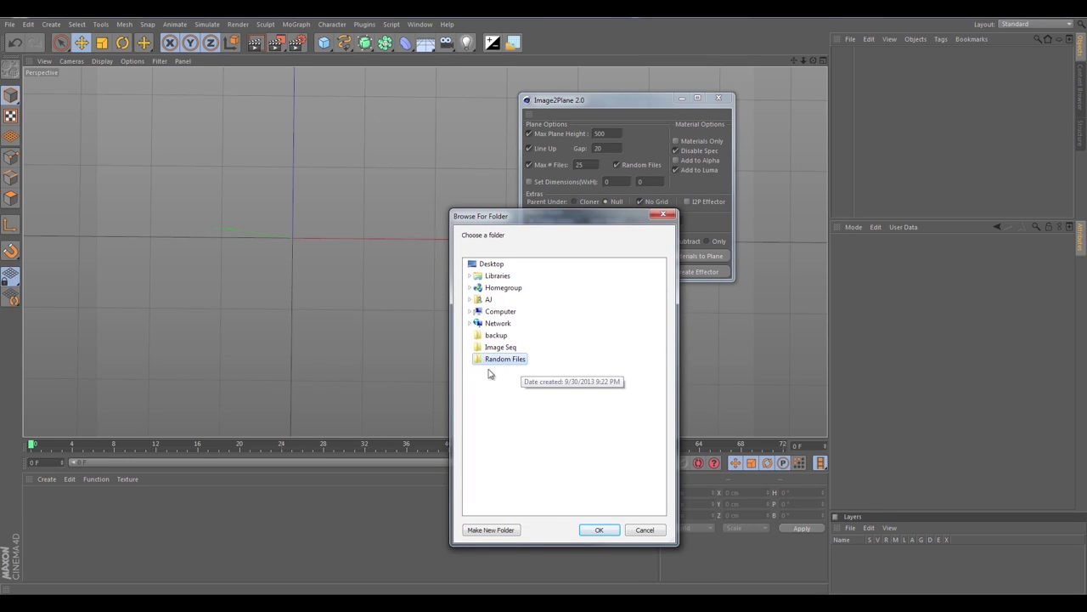
{"action": "left_click", "coordinate": [598, 530]}
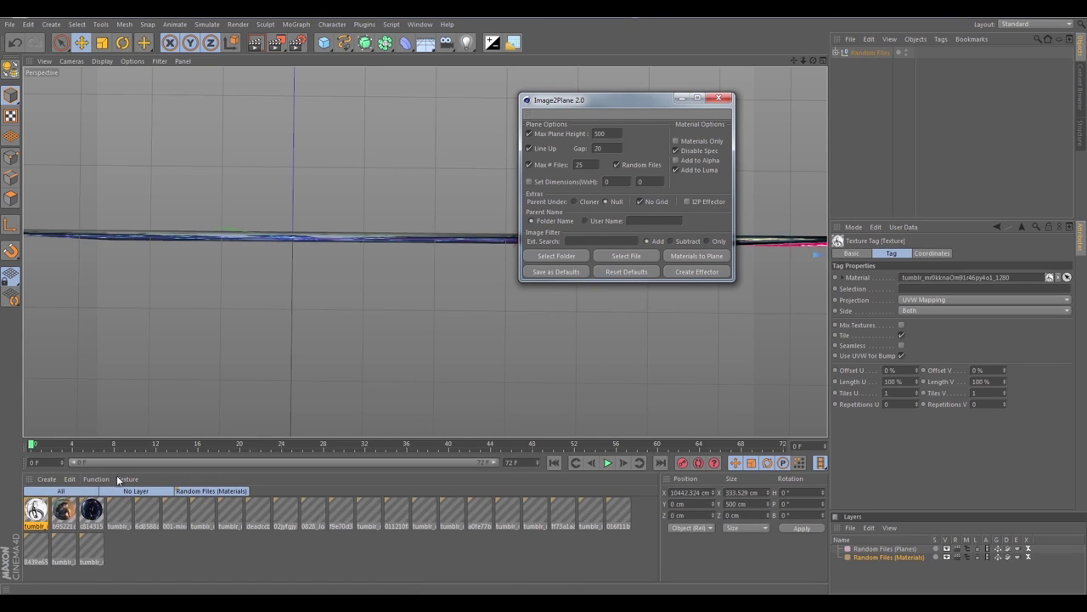
- Examine the whole row of imported image planes, moving the Image2Plane dialog out of the way
{"action": "left_click_drag", "start_coordinate": [316, 259], "coordinate": [366, 163], "text": "alt"}
{"action": "right_click_drag", "start_coordinate": [320, 240], "coordinate": [159, 264], "text": "alt"}
{"action": "middle_click_drag", "start_coordinate": [321, 246], "coordinate": [232, 237], "text": "alt"}
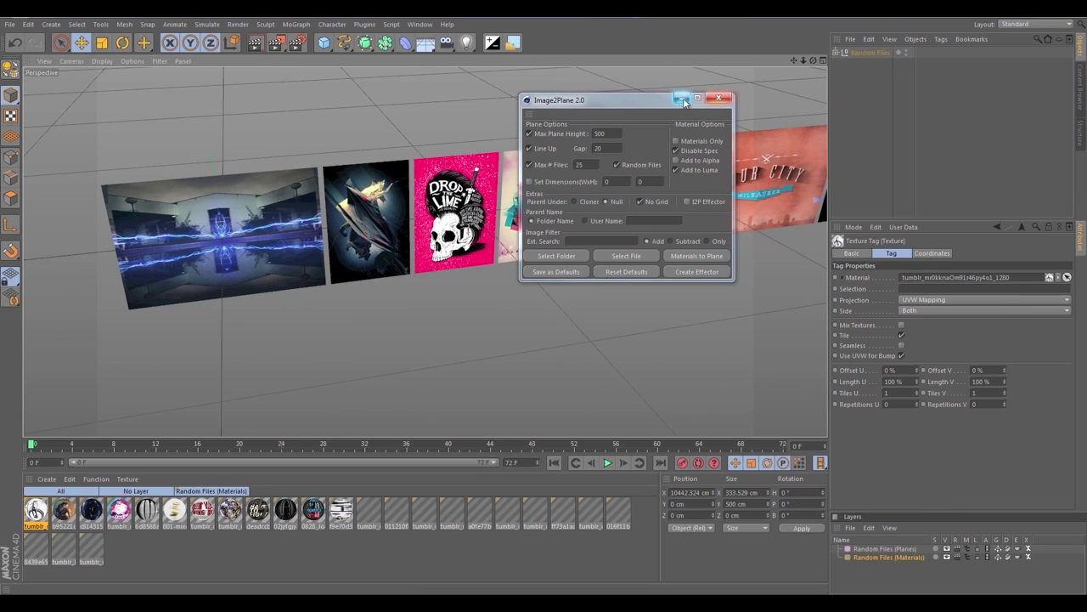
{"action": "left_click_drag", "start_coordinate": [663, 101], "coordinate": [751, 340]}
{"action": "middle_click_drag", "start_coordinate": [518, 234], "coordinate": [399, 254], "text": "alt"}
{"action": "right_click_drag", "start_coordinate": [543, 233], "coordinate": [391, 242], "text": "alt"}
{"action": "left_click_drag", "start_coordinate": [577, 246], "coordinate": [486, 239], "text": "alt"}
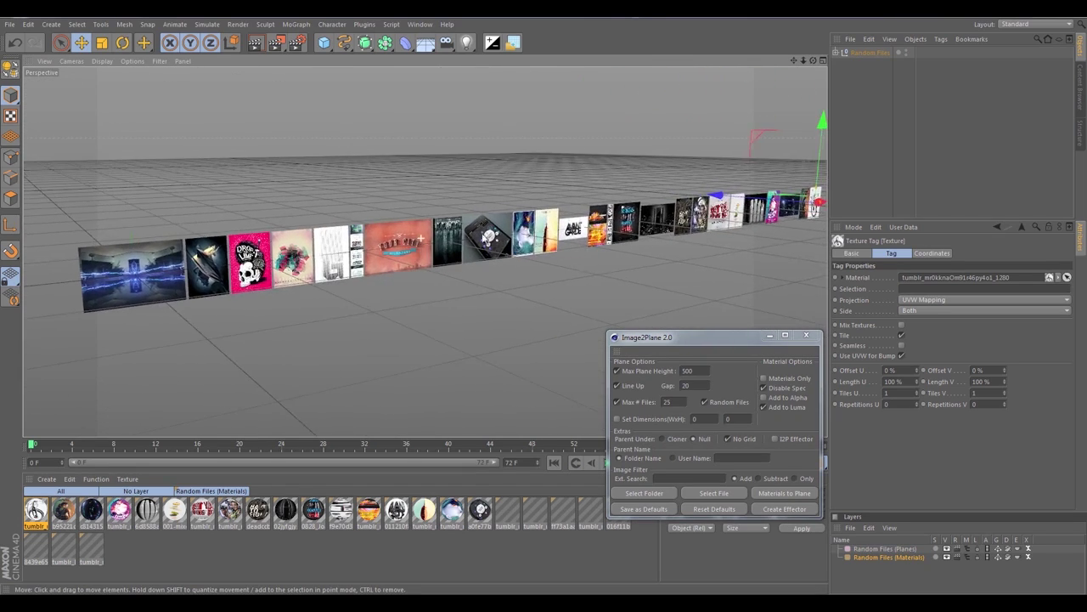
{"action": "left_click_drag", "start_coordinate": [421, 239], "coordinate": [478, 226], "text": "alt"}
{"action": "right_click_drag", "start_coordinate": [478, 226], "coordinate": [446, 228], "text": "alt"}
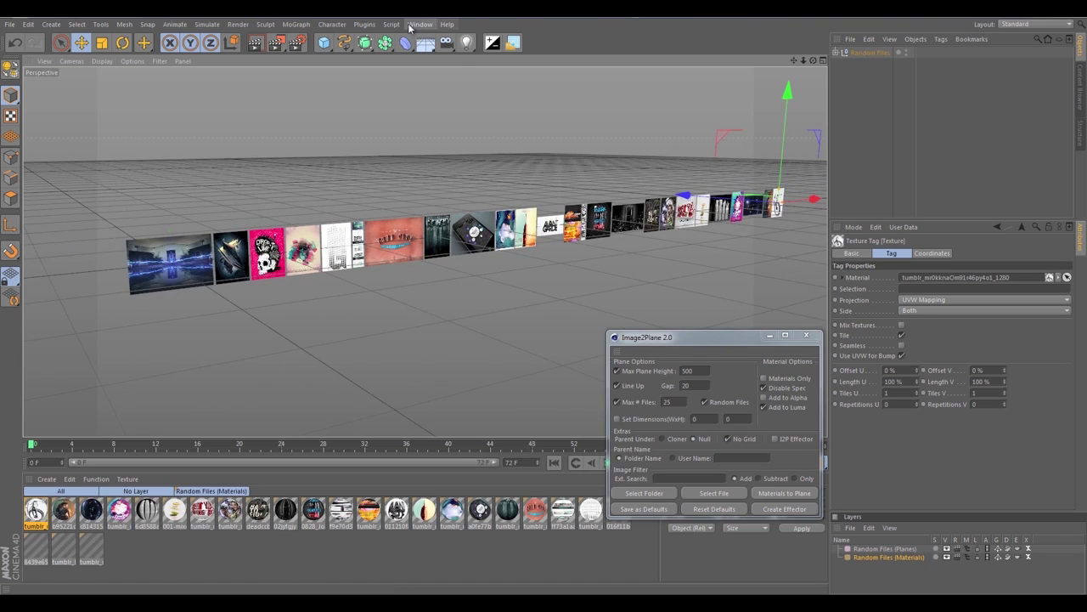
- Check the folder's loading time in the script console and close the console
{"action": "left_click", "coordinate": [416, 24]}
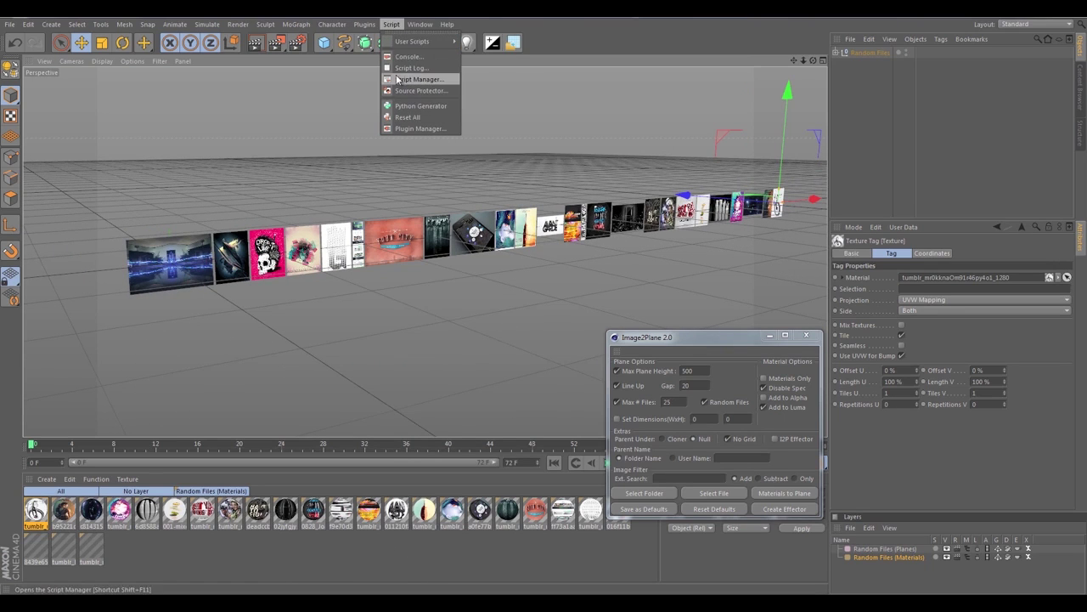
{"action": "left_click", "coordinate": [409, 56]}
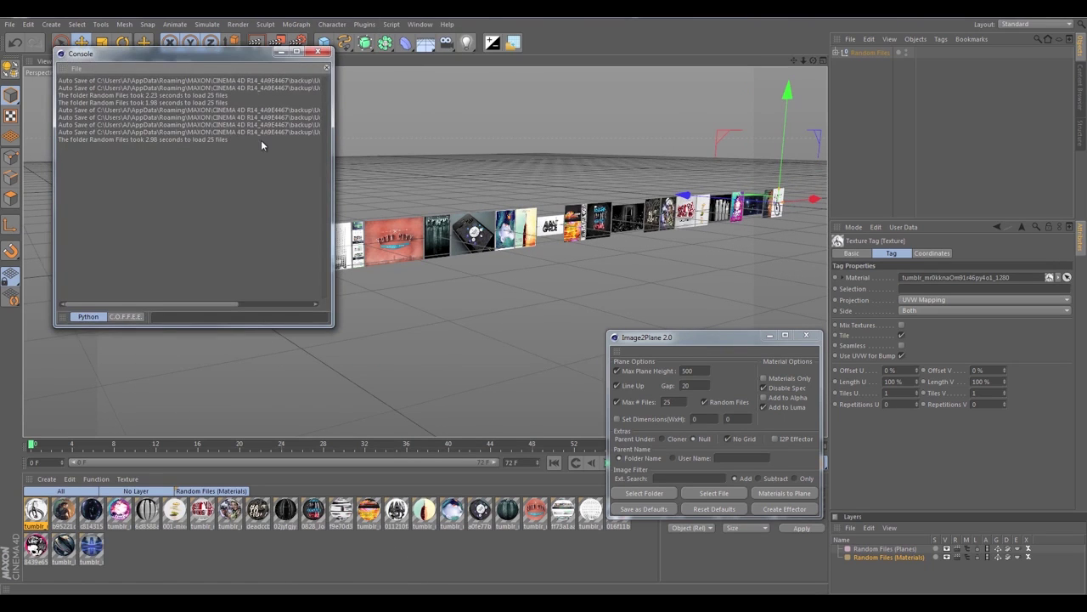
{"action": "left_click_drag", "start_coordinate": [174, 56], "coordinate": [418, 111]}
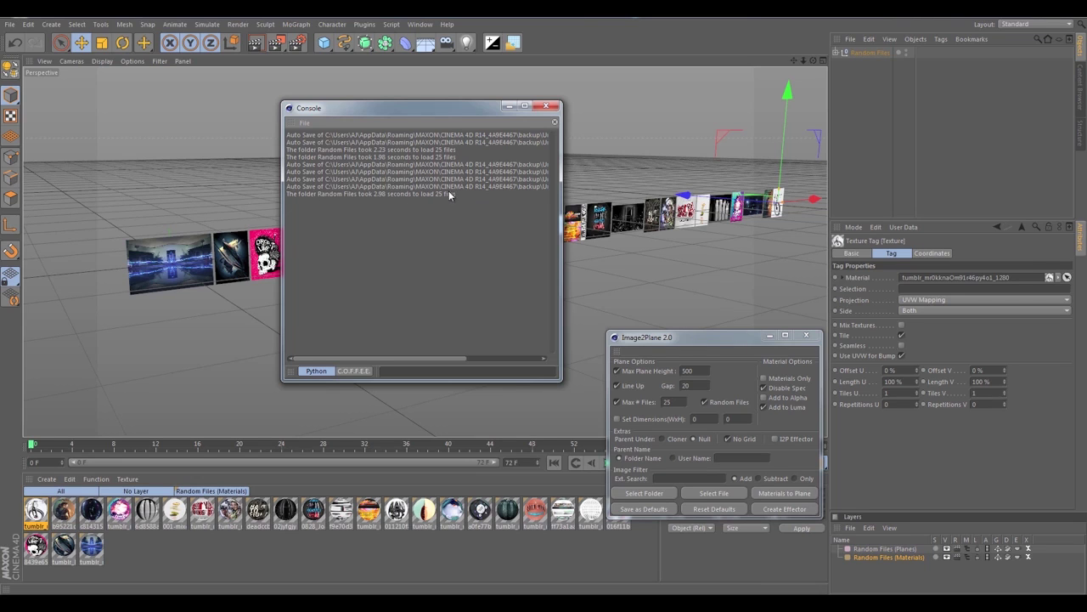
{"action": "left_click", "coordinate": [549, 107]}
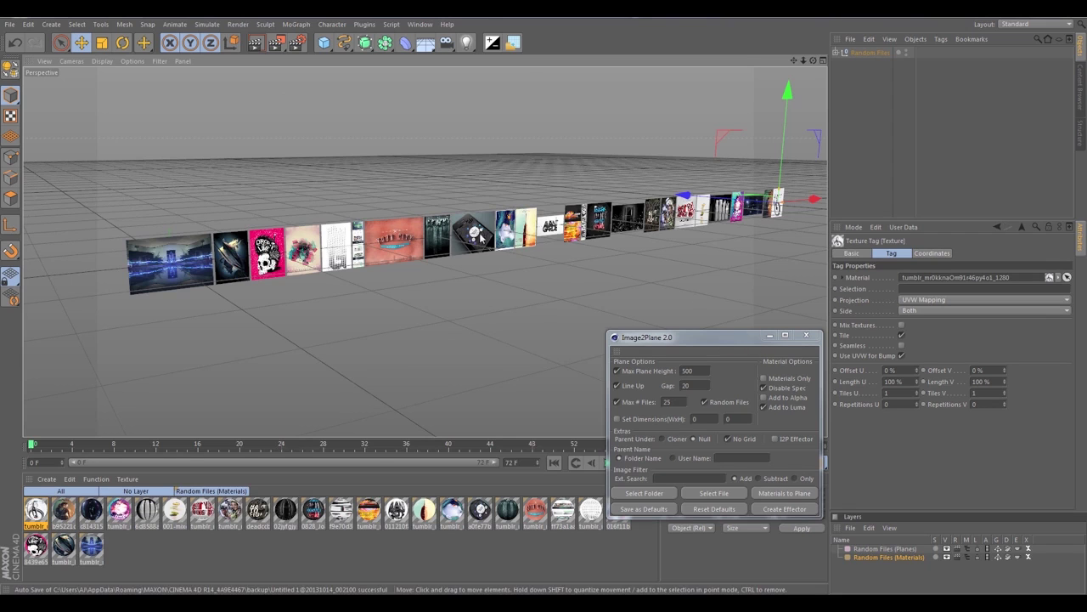
- Inspect the individual image planes and their object properties inside the Random Files null
{"action": "right_click_drag", "start_coordinate": [170, 266], "coordinate": [241, 263], "text": "alt"}
{"action": "middle_click_drag", "start_coordinate": [240, 263], "coordinate": [292, 257], "text": "alt"}
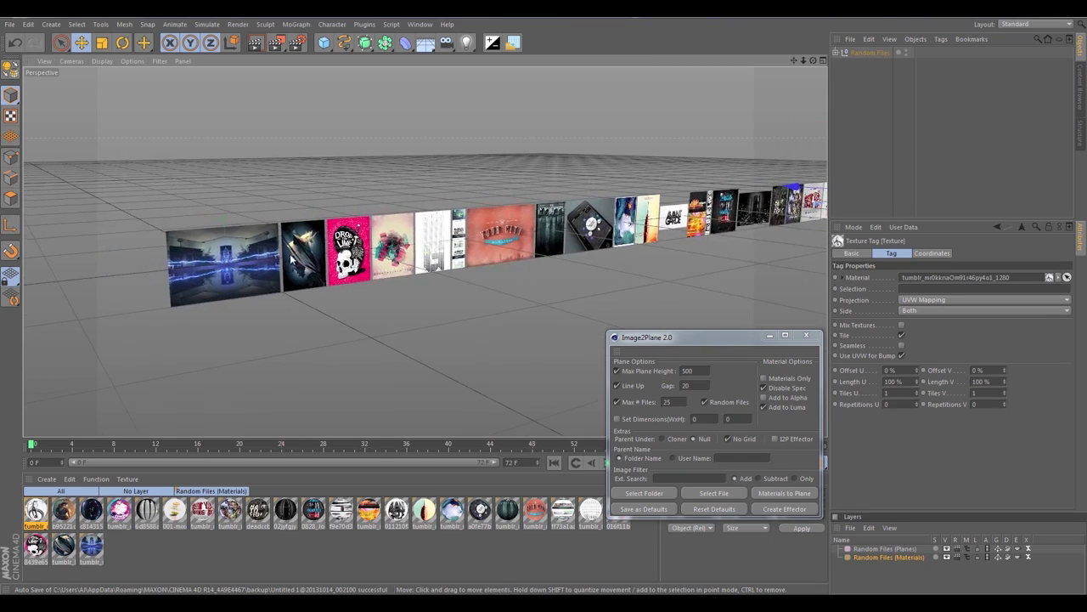
{"action": "right_click_drag", "start_coordinate": [228, 255], "coordinate": [310, 255], "text": "alt"}
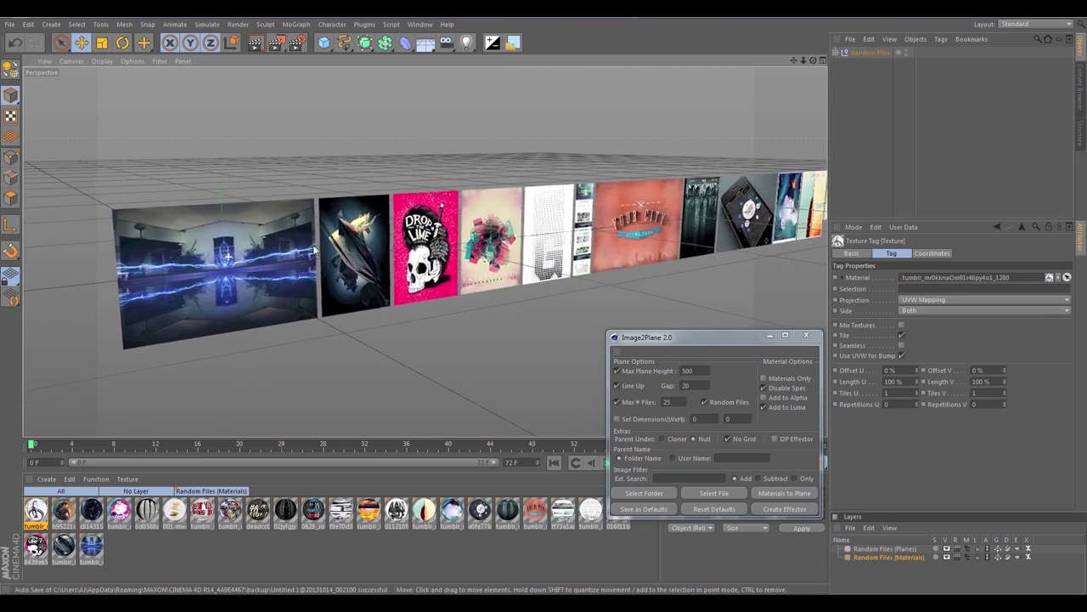
{"action": "left_click", "coordinate": [836, 51]}
{"action": "left_click", "coordinate": [888, 88]}
{"action": "left_click", "coordinate": [885, 133]}
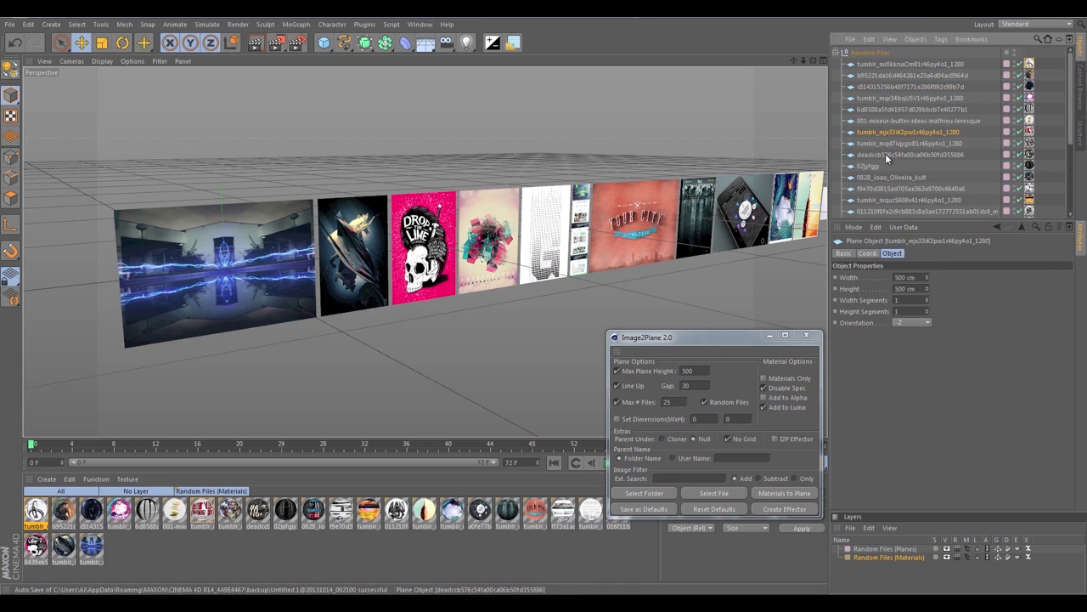
{"action": "left_click", "coordinate": [888, 156]}
{"action": "left_click", "coordinate": [896, 188]}
{"action": "left_click", "coordinate": [899, 200]}
{"action": "left_click", "coordinate": [894, 131]}
{"action": "left_click", "coordinate": [836, 52]}
{"action": "left_click", "coordinate": [862, 74]}
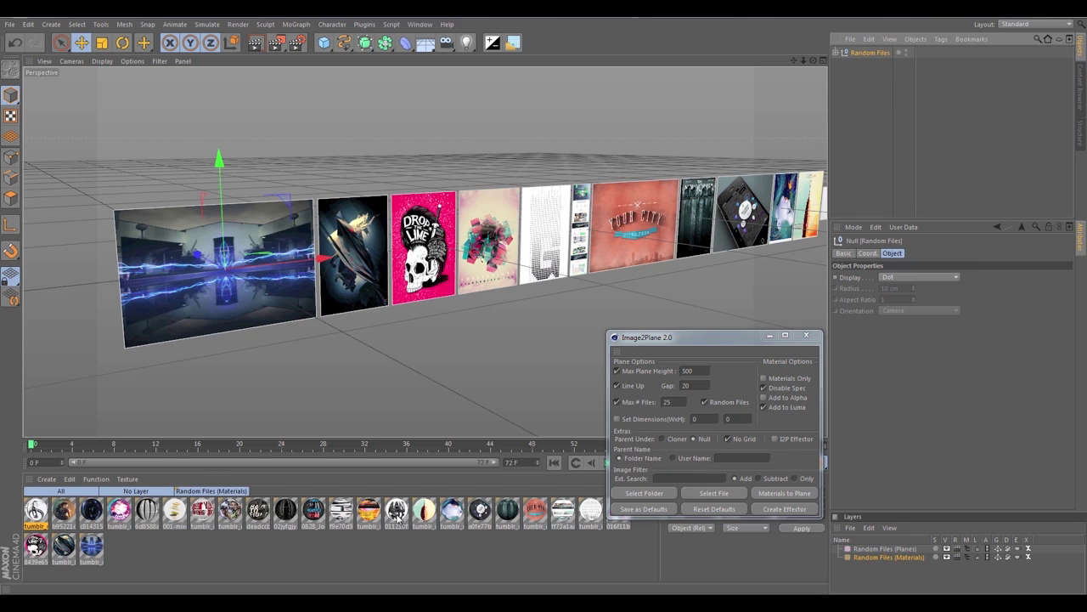
{"action": "left_click", "coordinate": [837, 53]}
{"action": "left_click", "coordinate": [837, 53]}
- View the materials that belong to no layer and return to showing all materials
{"action": "left_click", "coordinate": [879, 573]}
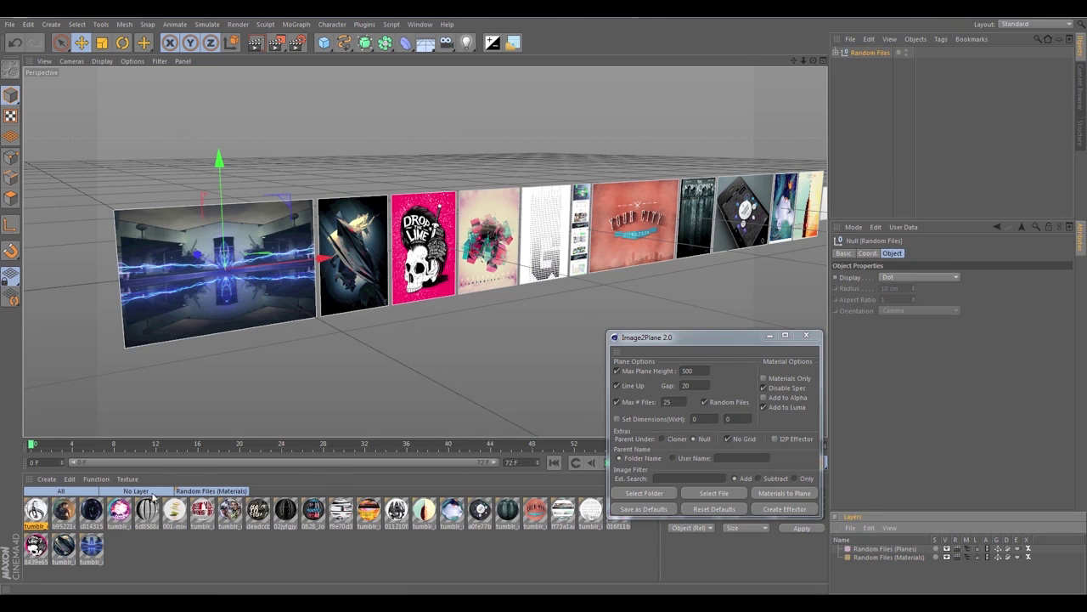
{"action": "left_click", "coordinate": [126, 493]}
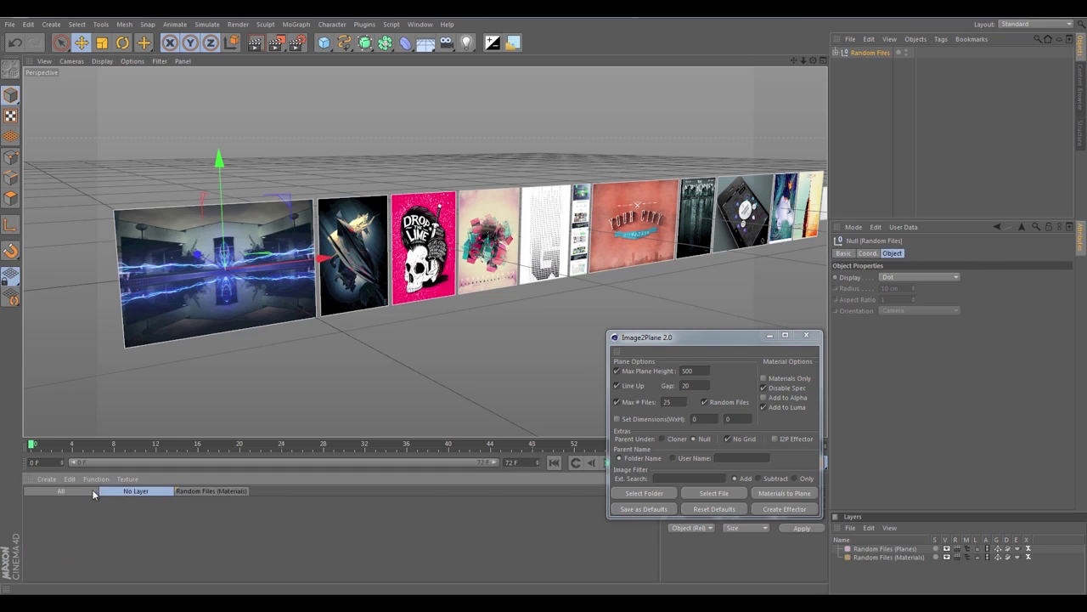
{"action": "left_click", "coordinate": [71, 493]}
- Create three new default materials
{"action": "double_click", "coordinate": [142, 544]}
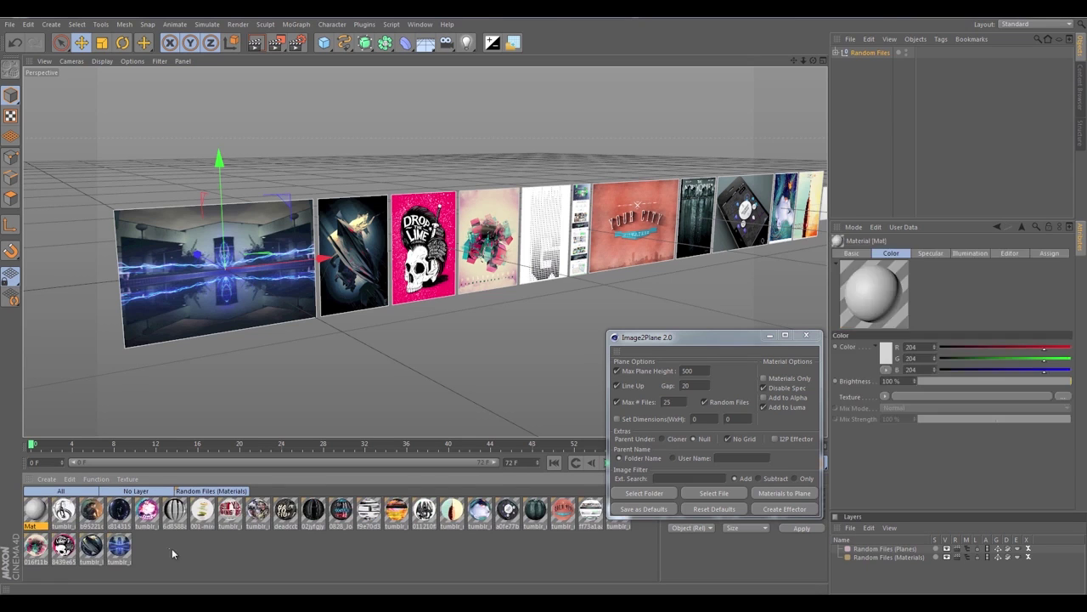
{"action": "double_click", "coordinate": [176, 548]}
{"action": "left_click", "coordinate": [185, 546]}
{"action": "double_click", "coordinate": [184, 545]}
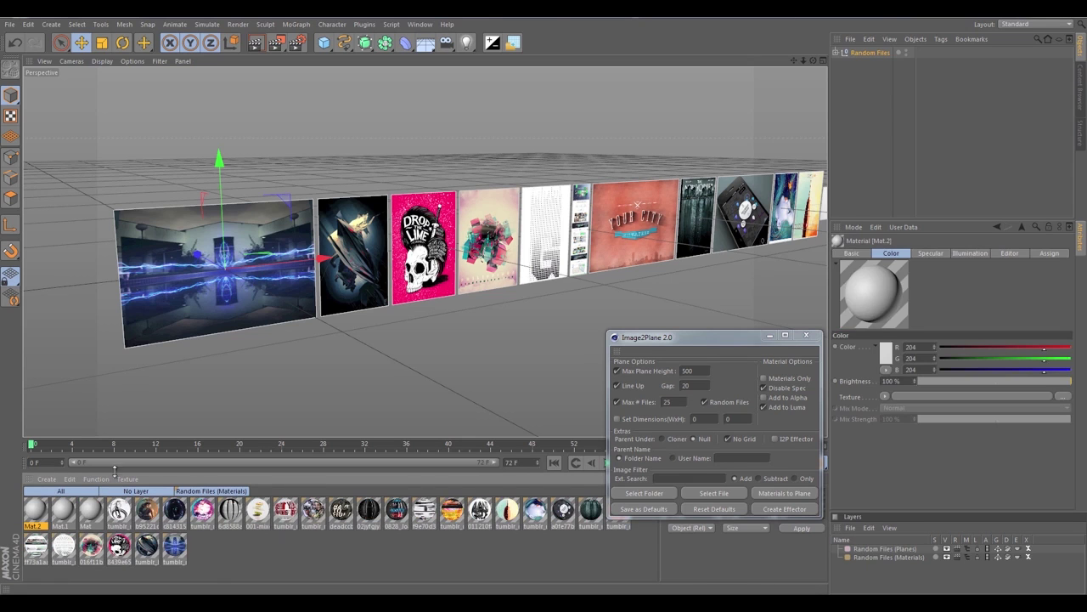
- Compare the materials shown for No Layer, Random Files (Materials) and All
{"action": "left_click", "coordinate": [133, 497]}
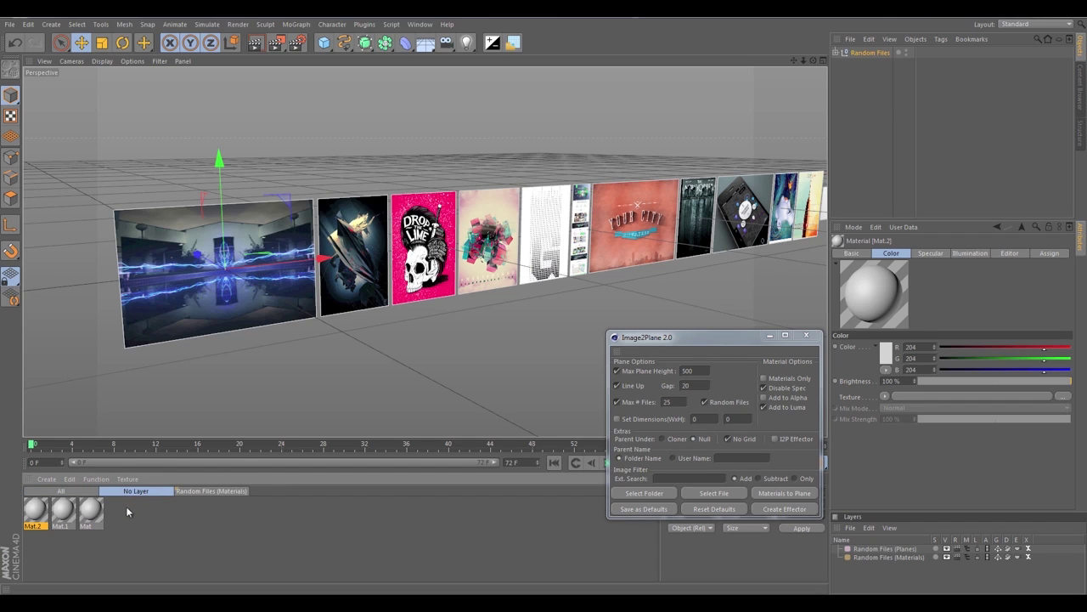
{"action": "left_click", "coordinate": [176, 492]}
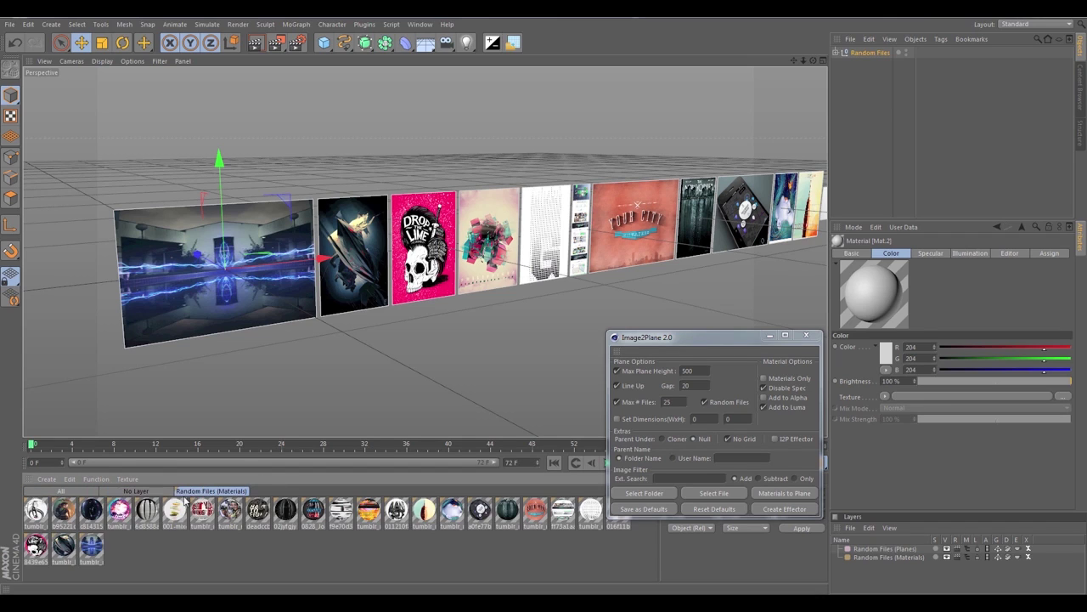
{"action": "left_click", "coordinate": [55, 492]}
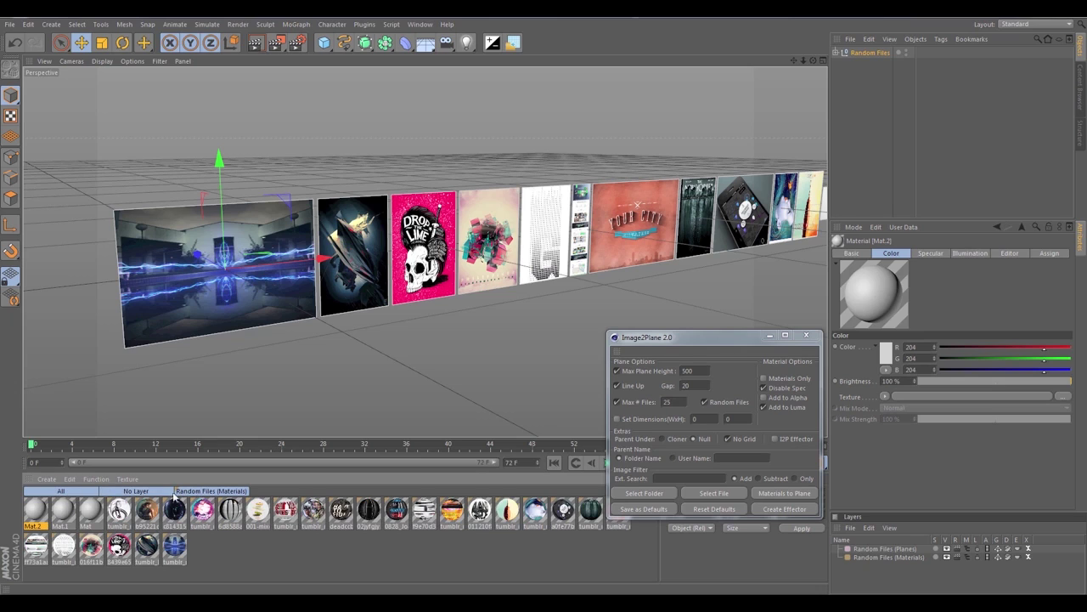
{"action": "left_click", "coordinate": [215, 492]}
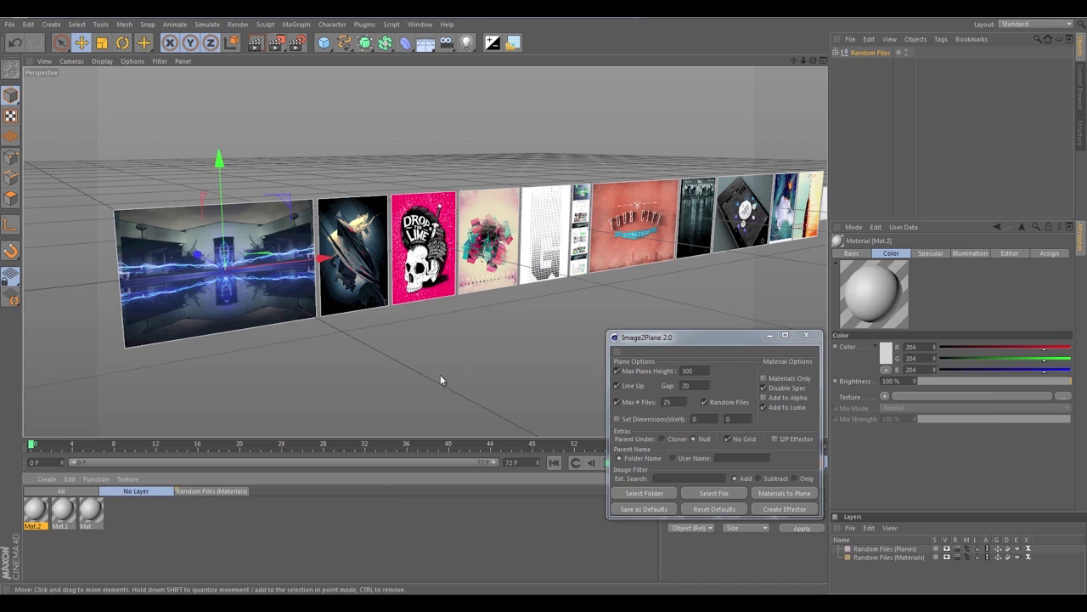
- Expand the Random Files hierarchy, then hide and re-show the Random Files (Planes) layer's objects in the object list
{"action": "left_click", "coordinate": [838, 52]}
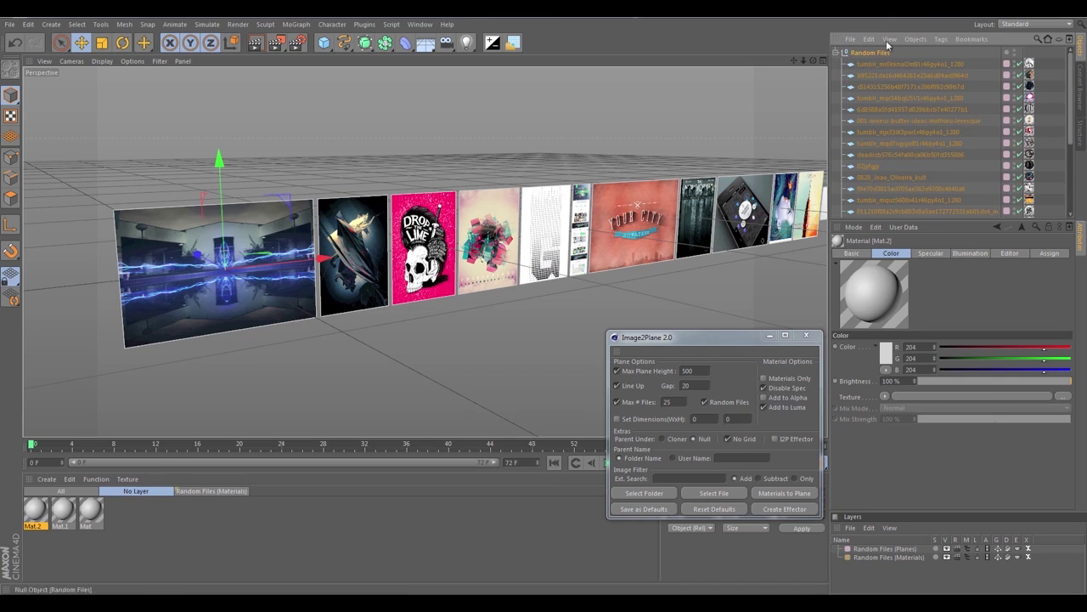
{"action": "left_click", "coordinate": [838, 53]}
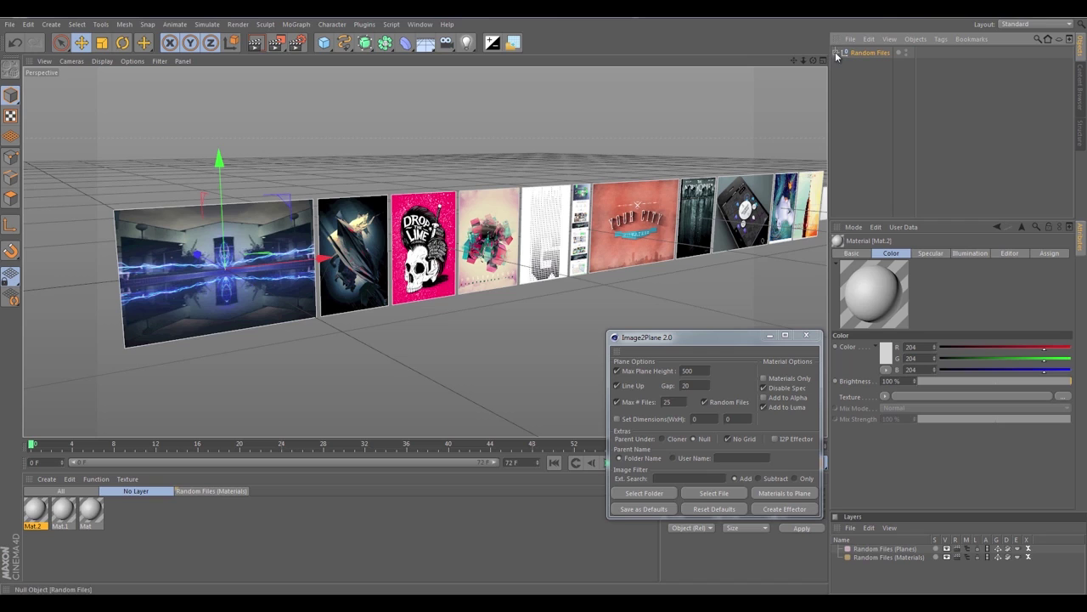
{"action": "left_click", "coordinate": [838, 53]}
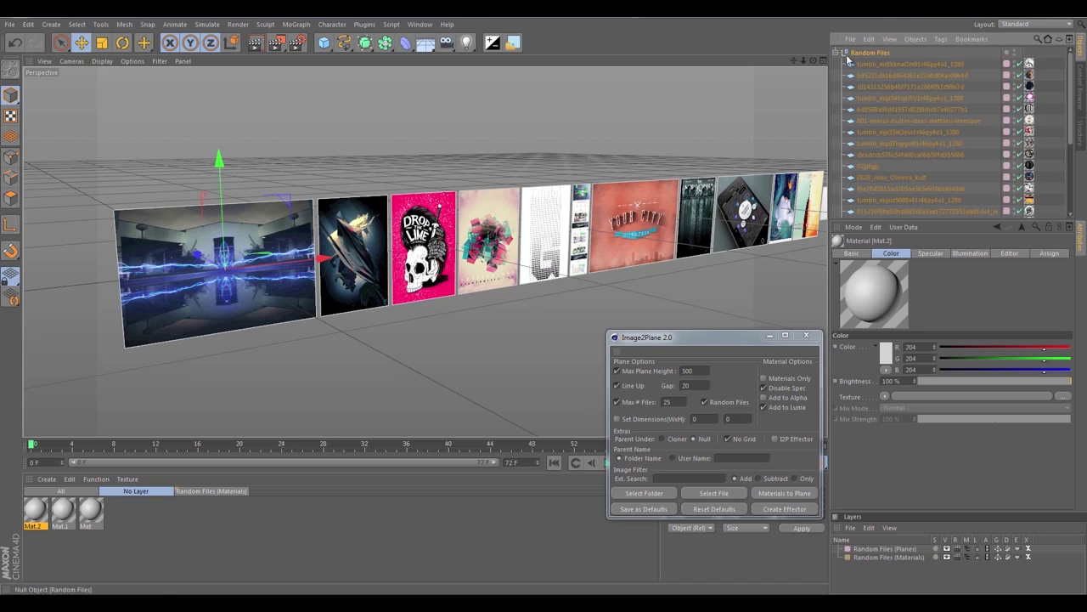
{"action": "left_click", "coordinate": [966, 550]}
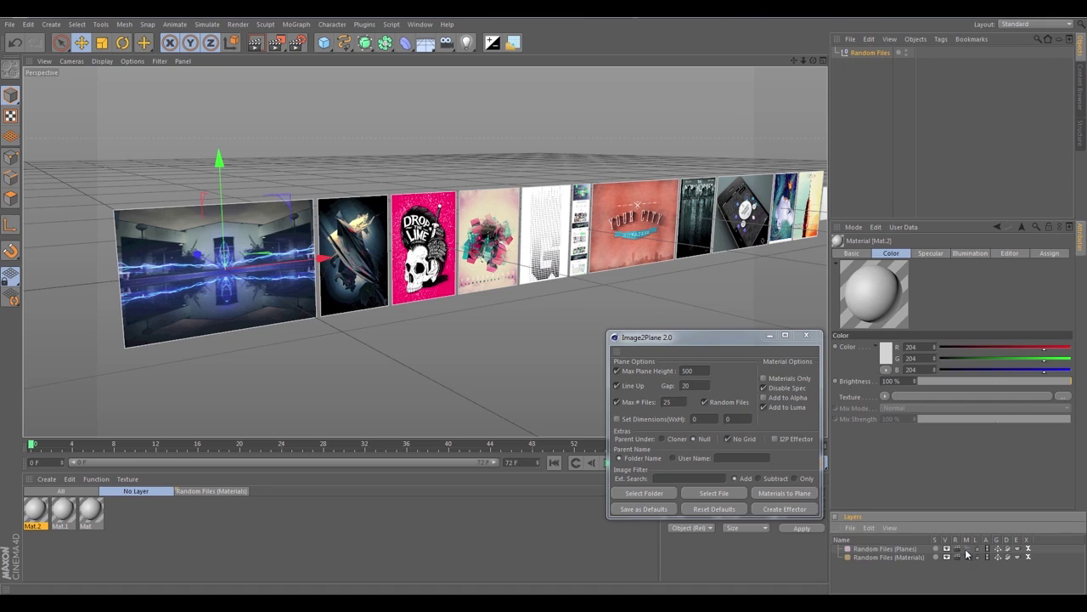
{"action": "left_click", "coordinate": [966, 551]}
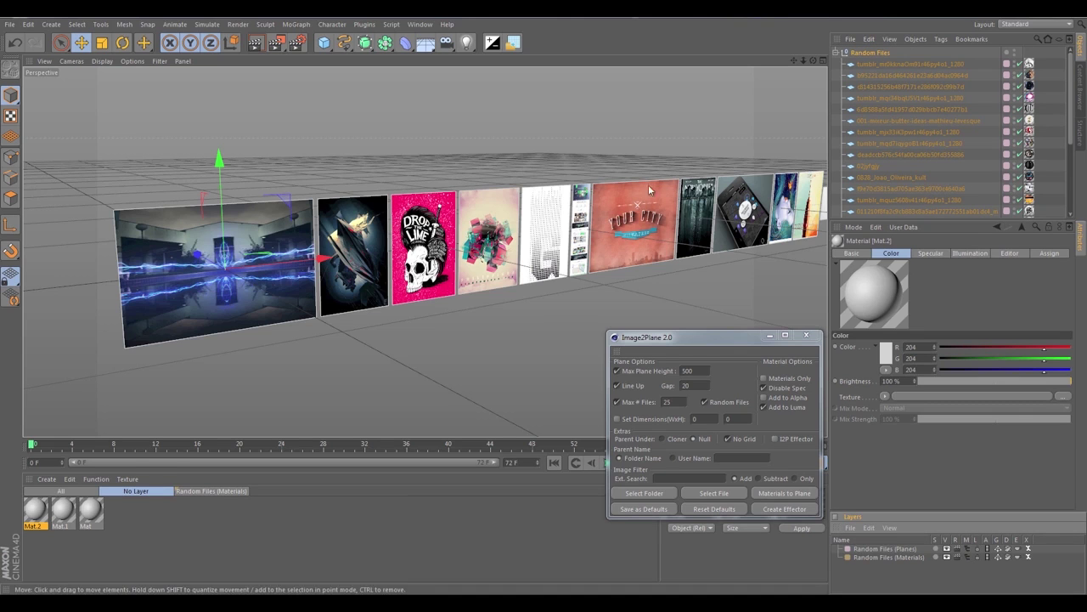
- Examine the lined-up row of image planes and the spacing between them
{"action": "scroll", "coordinate": [327, 255], "scroll_direction": "up", "scroll_amount": 5}
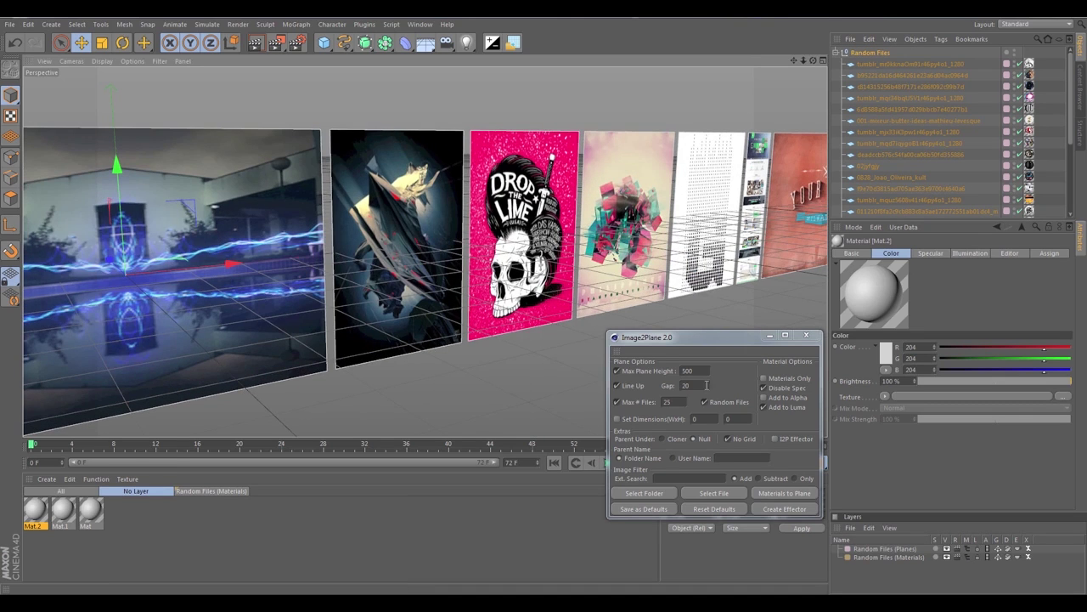
{"action": "scroll", "coordinate": [548, 229], "scroll_direction": "down", "scroll_amount": 5}
{"action": "middle_click_drag", "start_coordinate": [740, 174], "coordinate": [497, 202], "text": "alt"}
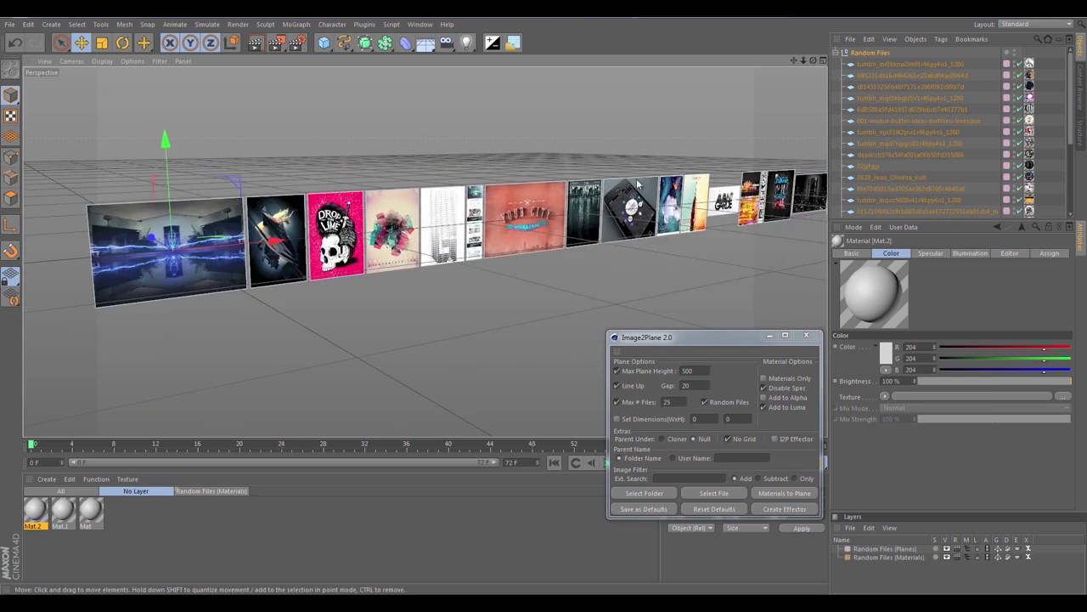
{"action": "scroll", "coordinate": [563, 210], "scroll_direction": "down", "scroll_amount": 5}
{"action": "middle_click_drag", "start_coordinate": [620, 204], "coordinate": [498, 219], "text": "alt"}
{"action": "left_click_drag", "start_coordinate": [498, 219], "coordinate": [528, 207], "text": "alt"}
{"action": "scroll", "coordinate": [434, 230], "scroll_direction": "up", "scroll_amount": 5}
{"action": "middle_click_drag", "start_coordinate": [412, 231], "coordinate": [516, 227], "text": "alt"}
{"action": "scroll", "coordinate": [515, 228], "scroll_direction": "down", "scroll_amount": 2}
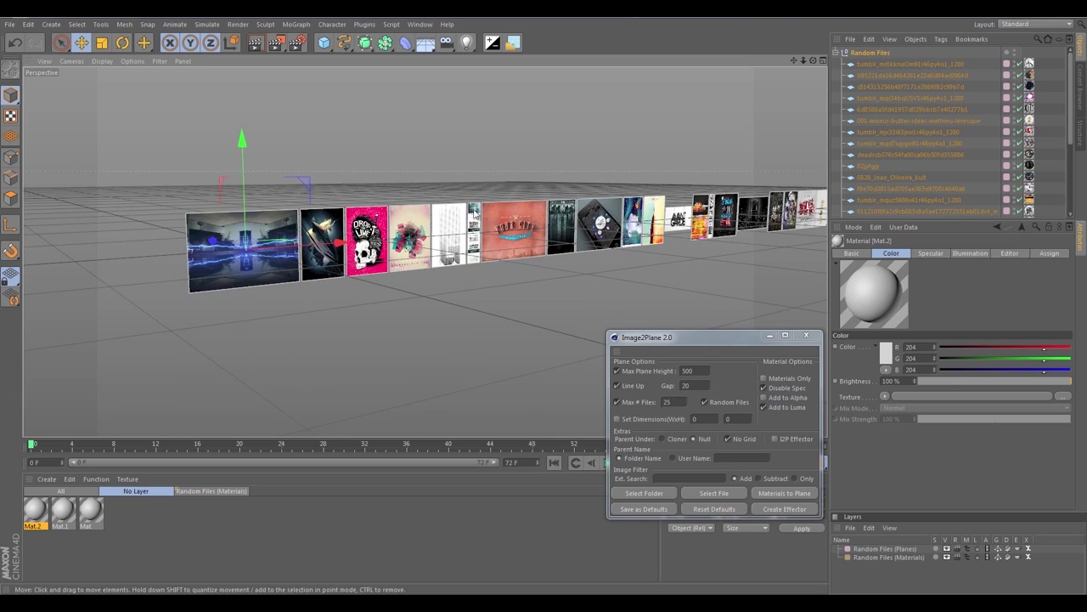
{"action": "scroll", "coordinate": [541, 211], "scroll_direction": "up", "scroll_amount": 4}
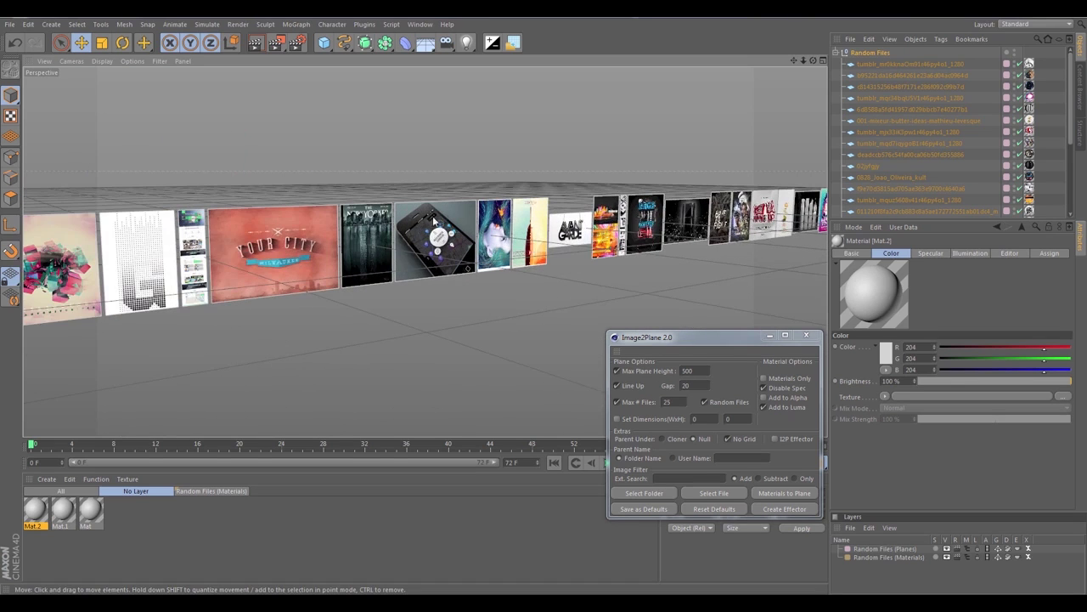
- Check the width and height of several individual image planes along the row
{"action": "left_click", "coordinate": [429, 235]}
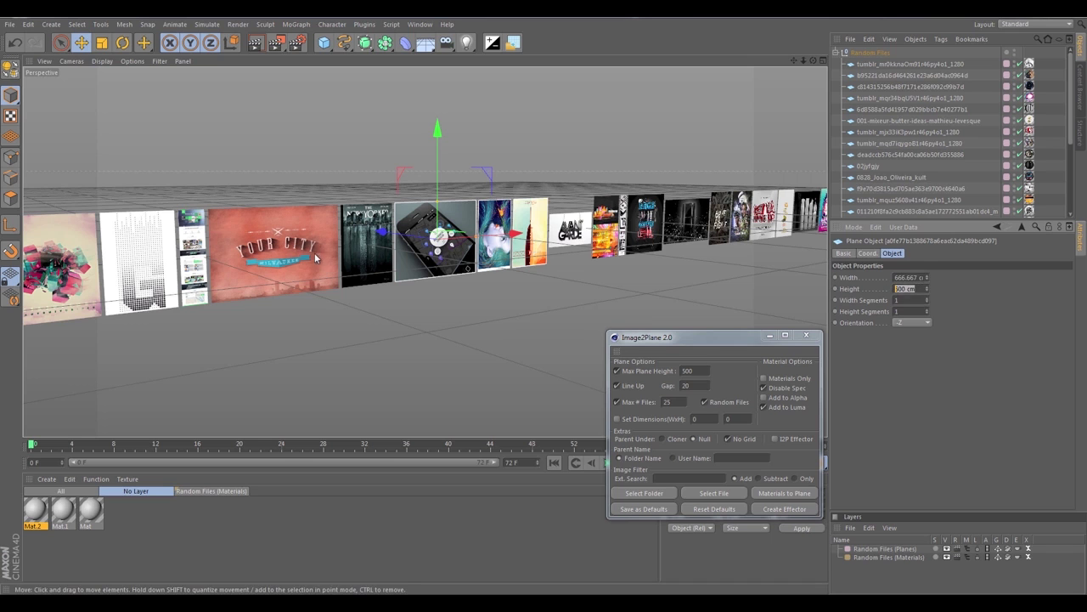
{"action": "left_click", "coordinate": [319, 259]}
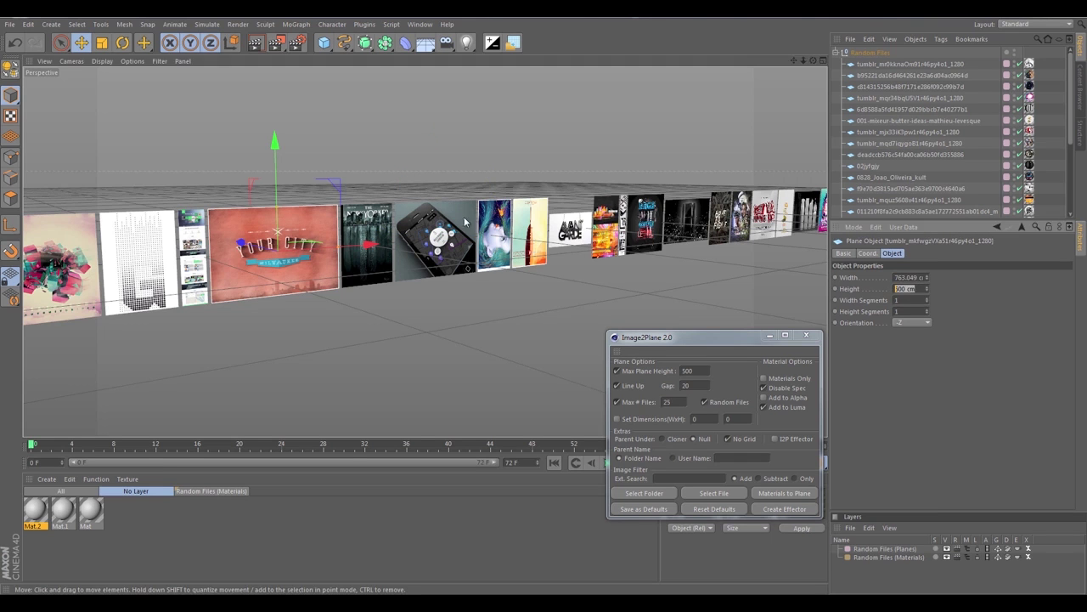
{"action": "scroll", "coordinate": [275, 244], "scroll_direction": "down", "scroll_amount": 5}
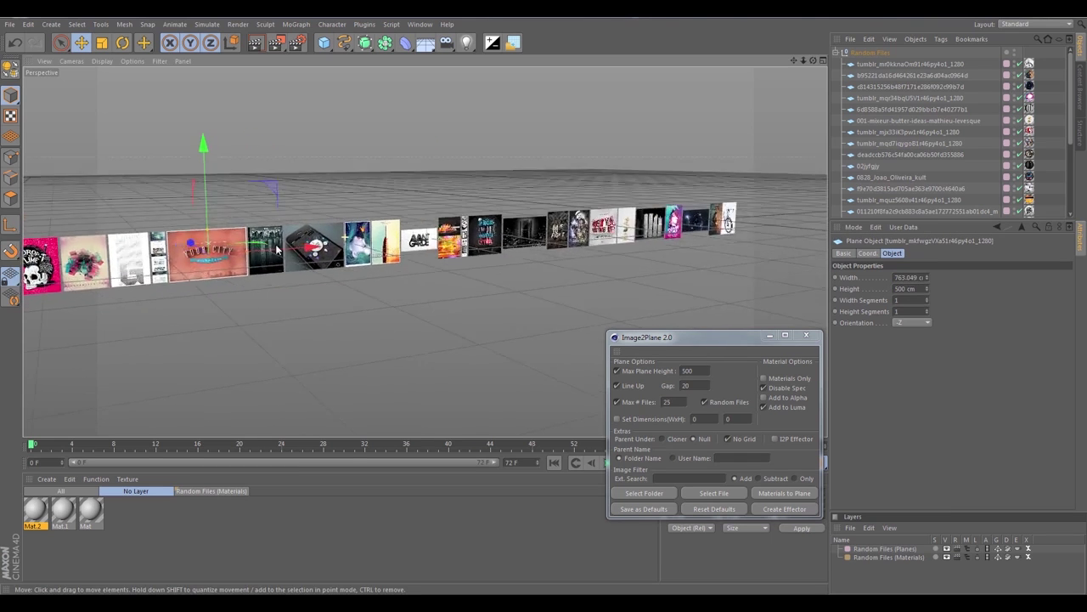
{"action": "left_click_drag", "start_coordinate": [275, 244], "coordinate": [247, 226], "text": "alt"}
{"action": "left_click", "coordinate": [432, 241]}
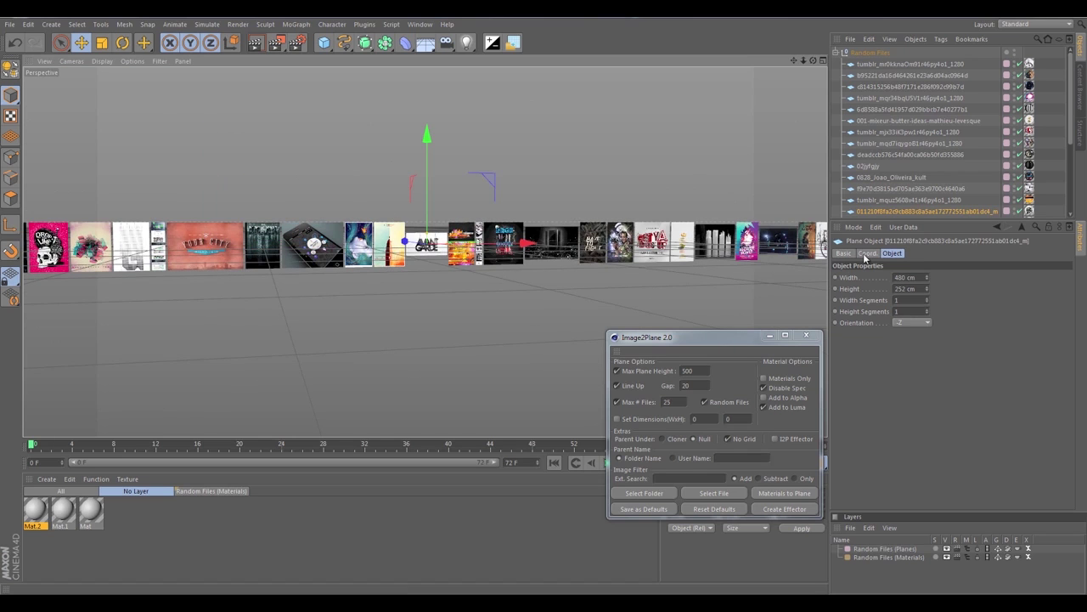
{"action": "left_click_drag", "start_coordinate": [416, 242], "coordinate": [624, 276], "text": "alt"}
{"action": "left_click", "coordinate": [425, 245]}
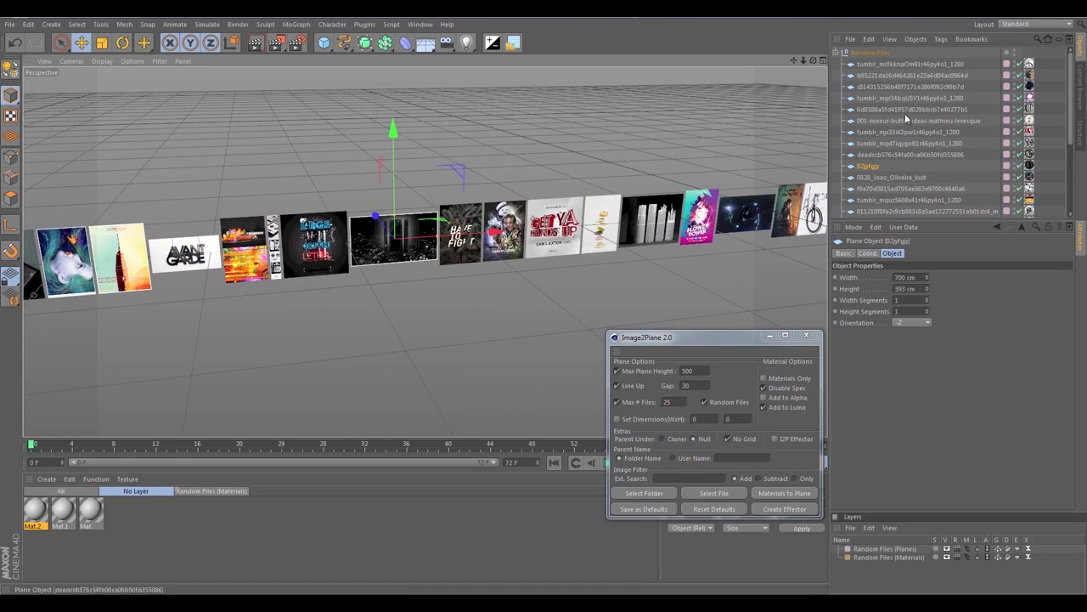
- Clear the scene of the Random Files null, every material and both Random Files layers
{"action": "left_click", "coordinate": [862, 54]}
{"action": "key", "text": "Delete"}
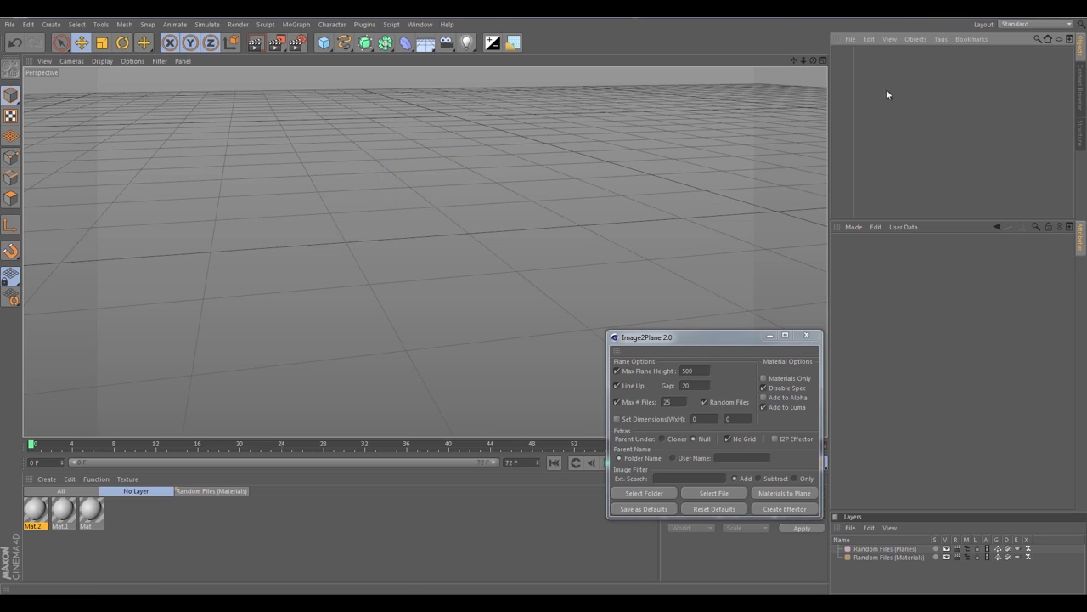
{"action": "left_click", "coordinate": [211, 492]}
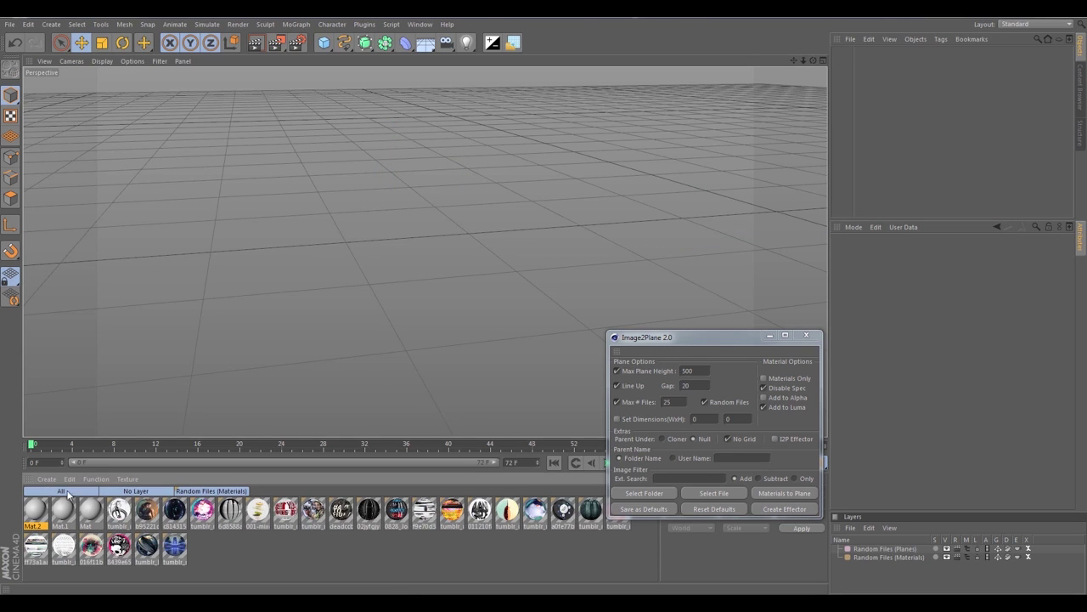
{"action": "left_click", "coordinate": [253, 542]}
{"action": "key", "text": "ctrl+a"}
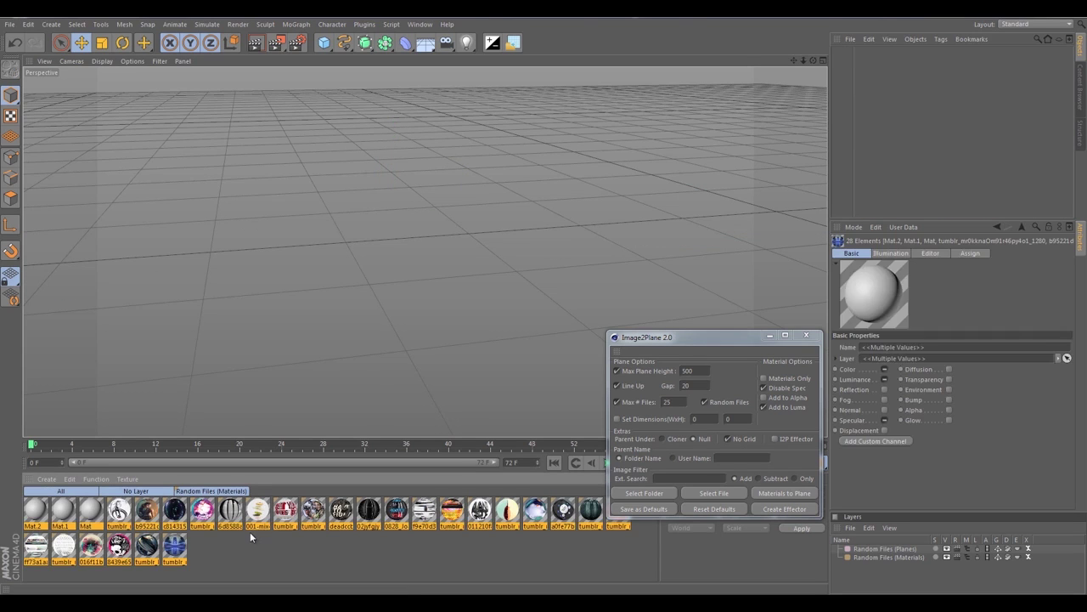
{"action": "key", "text": "Delete"}
{"action": "left_click_drag", "start_coordinate": [854, 576], "coordinate": [862, 550]}
{"action": "key", "text": "Delete"}
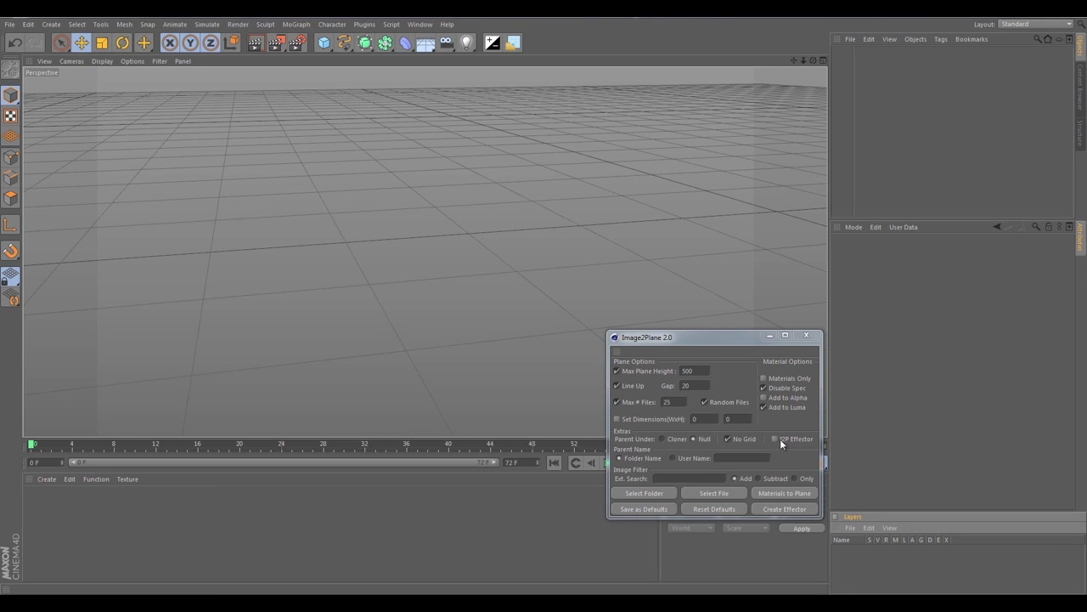
- Set the Image2Plane import to use a Cloner parent with the I2P Effector, and turn off Line Up with a gap of 0
{"action": "left_click", "coordinate": [775, 439]}
{"action": "left_click", "coordinate": [662, 439]}
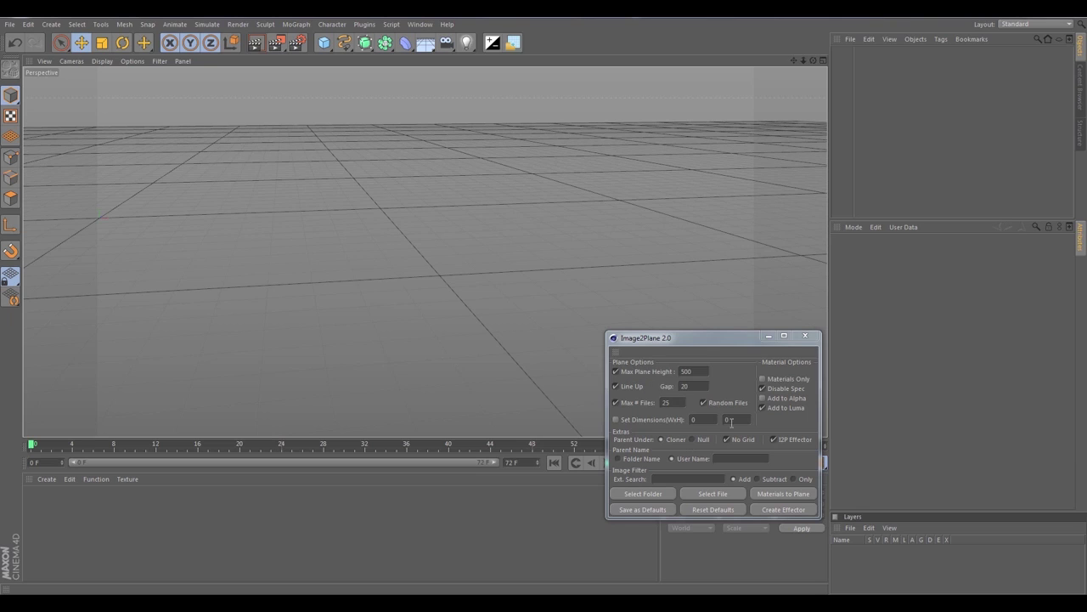
{"action": "left_click", "coordinate": [615, 386]}
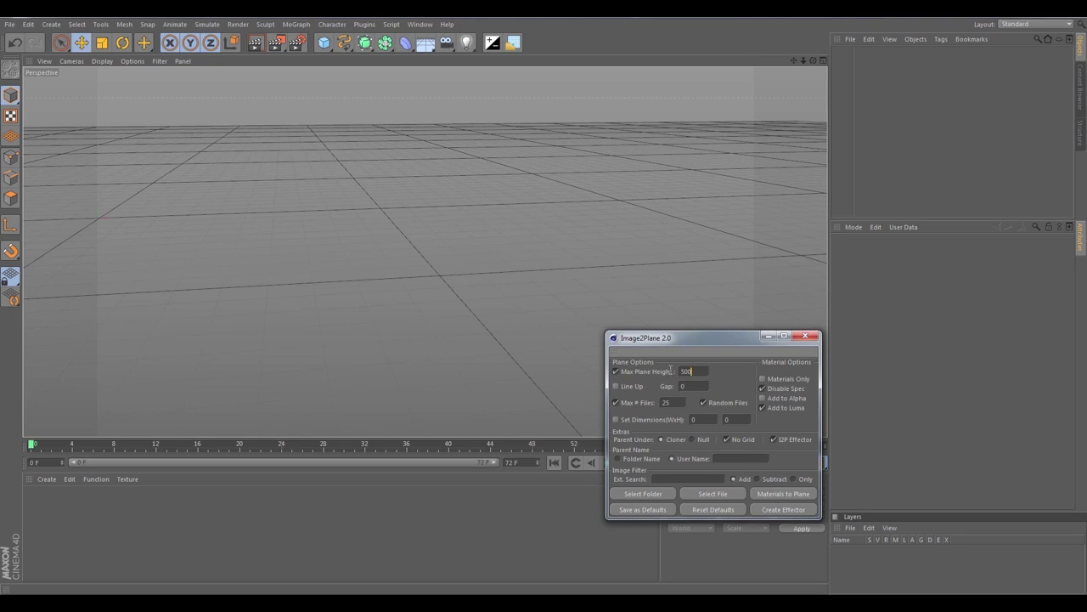
- Import a folder of images with a maximum plane height of 600, up to 75 files and a custom parent name
{"action": "left_click_drag", "start_coordinate": [671, 370], "coordinate": [652, 376]}
{"action": "type", "text": "600"}
{"action": "left_click", "coordinate": [678, 403]}
{"action": "left_click", "coordinate": [651, 492]}
{"action": "left_click", "coordinate": [510, 358]}
{"action": "left_click", "coordinate": [599, 530]}
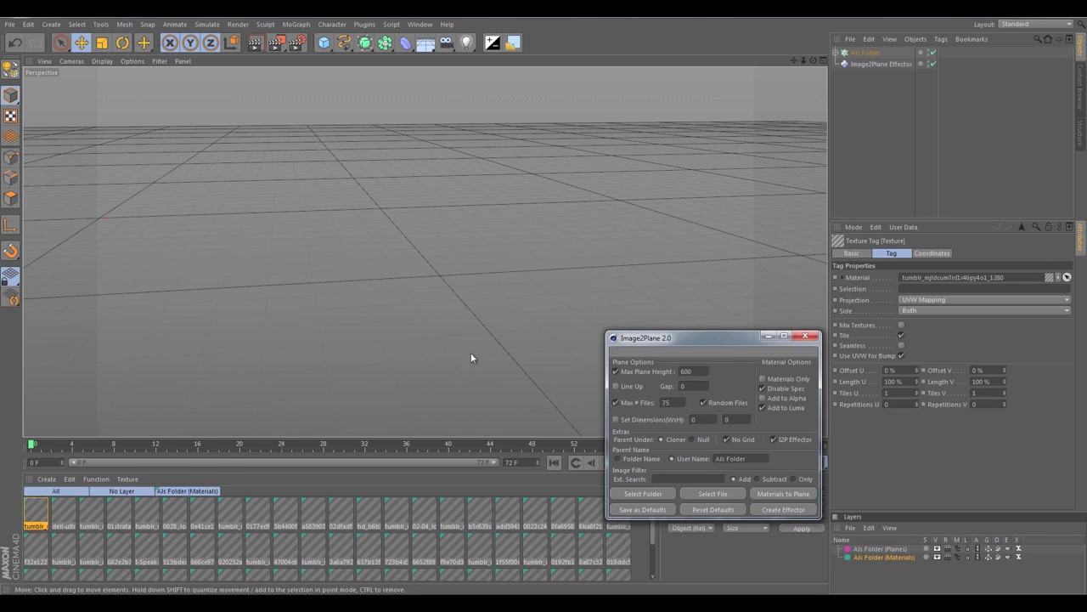
- Examine the first cloned image planes and how they sit next to each other
{"action": "middle_click_drag", "start_coordinate": [186, 238], "coordinate": [312, 261], "text": "alt"}
{"action": "right_click_drag", "start_coordinate": [272, 259], "coordinate": [705, 231], "text": "alt"}
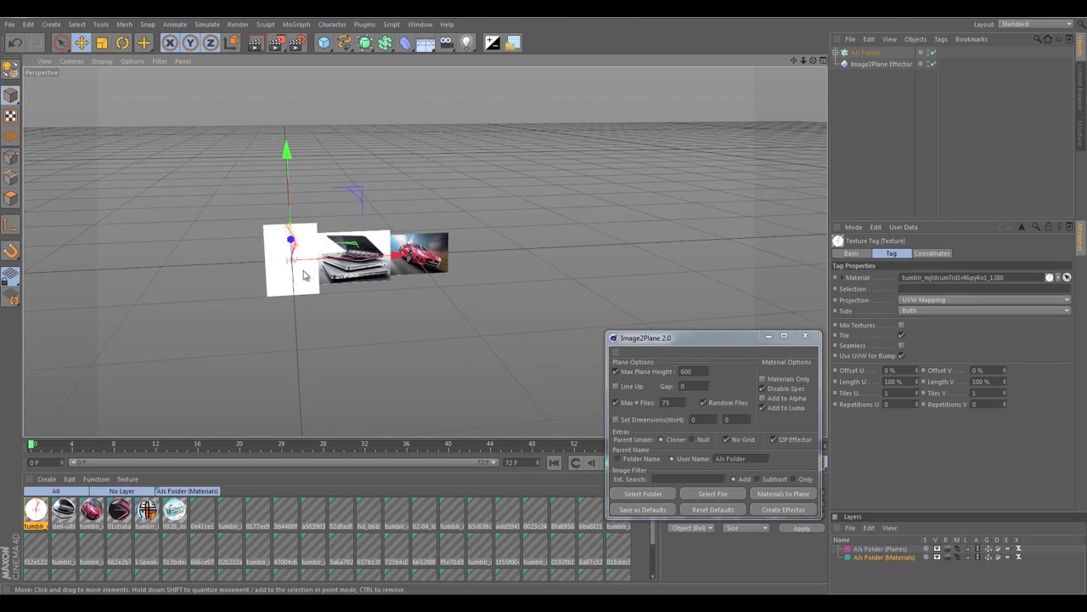
{"action": "mouse_move", "coordinate": [305, 270]}
{"action": "left_mouse_down", "text": "alt"}
{"action": "mouse_move", "coordinate": [371, 270]}
{"action": "mouse_move", "coordinate": [298, 268]}
{"action": "left_mouse_up", "text": "alt"}
{"action": "right_click_drag", "start_coordinate": [331, 268], "coordinate": [442, 262], "text": "alt"}
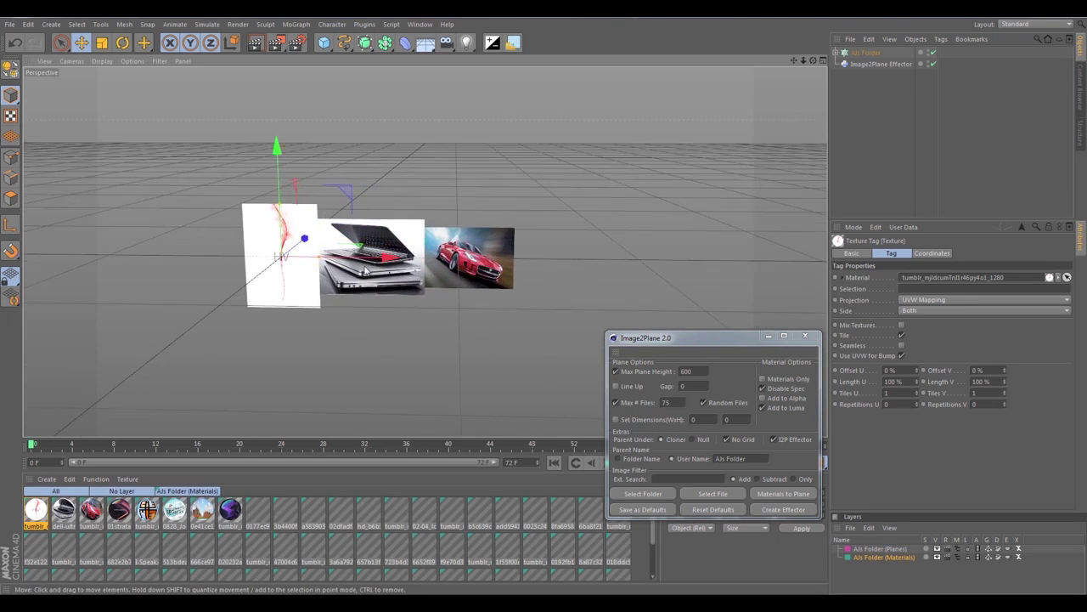
{"action": "left_click_drag", "start_coordinate": [441, 262], "coordinate": [421, 261], "text": "alt"}
{"action": "middle_click_drag", "start_coordinate": [429, 260], "coordinate": [357, 258], "text": "alt"}
{"action": "mouse_move", "coordinate": [355, 258]}
{"action": "left_mouse_down", "text": "alt"}
{"action": "mouse_move", "coordinate": [320, 267]}
{"action": "mouse_move", "coordinate": [336, 261]}
{"action": "left_mouse_up", "text": "alt"}
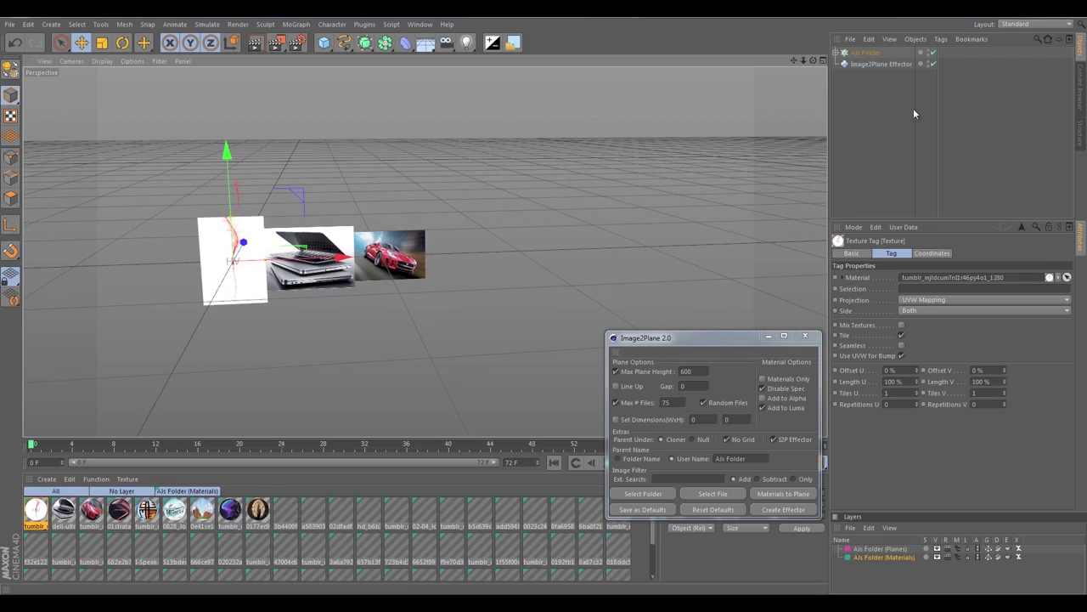
- Increase the image cloner's count to 100
{"action": "left_click", "coordinate": [867, 53]}
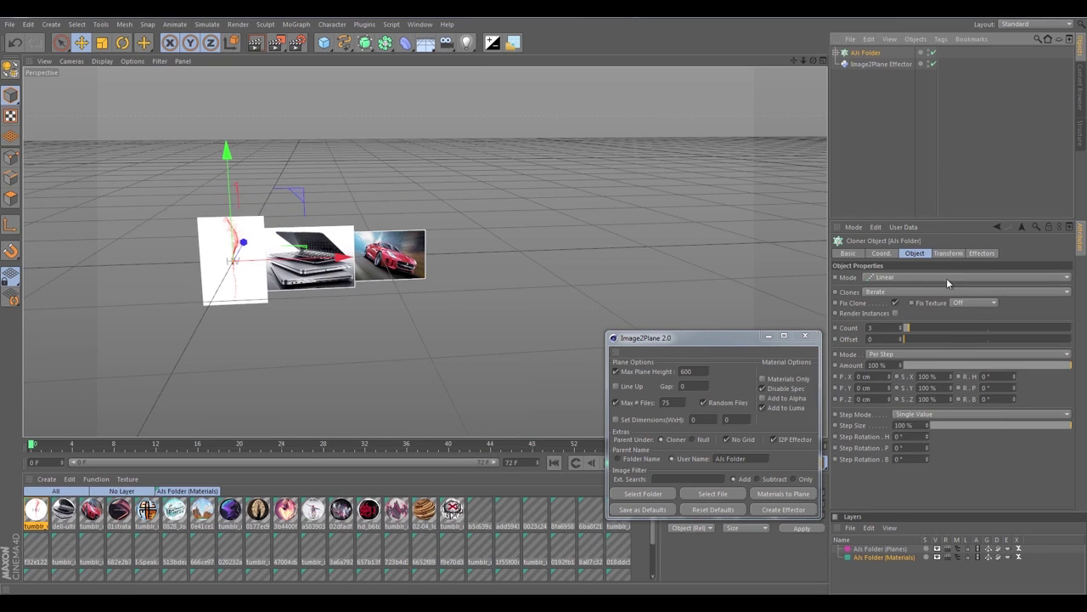
{"action": "middle_click_drag", "start_coordinate": [522, 270], "coordinate": [385, 263], "text": "alt"}
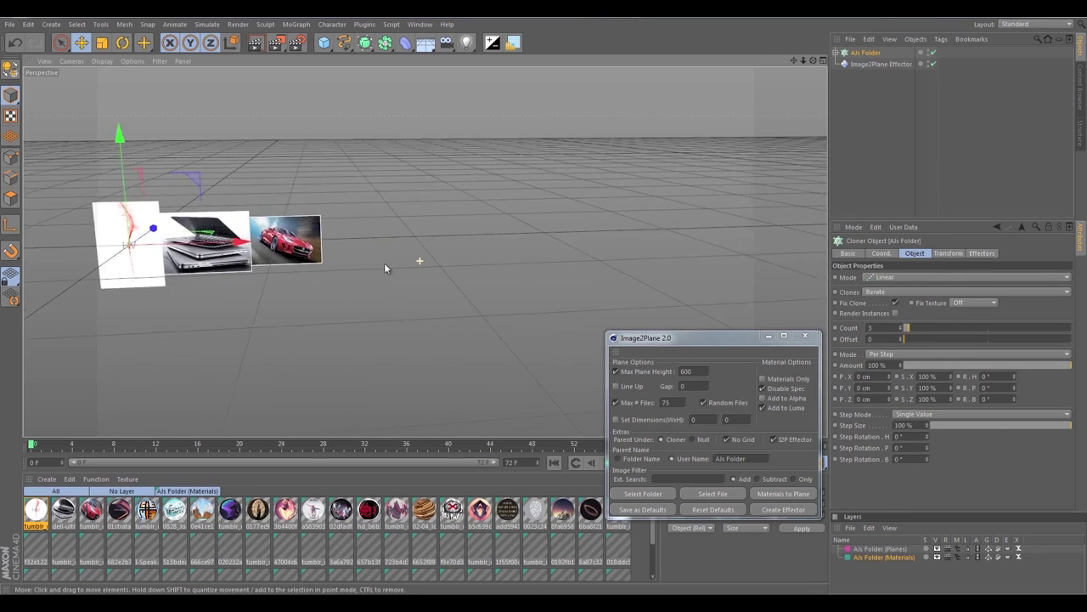
{"action": "right_click_drag", "start_coordinate": [385, 264], "coordinate": [398, 269], "text": "alt"}
{"action": "left_click_drag", "start_coordinate": [909, 328], "coordinate": [953, 327]}
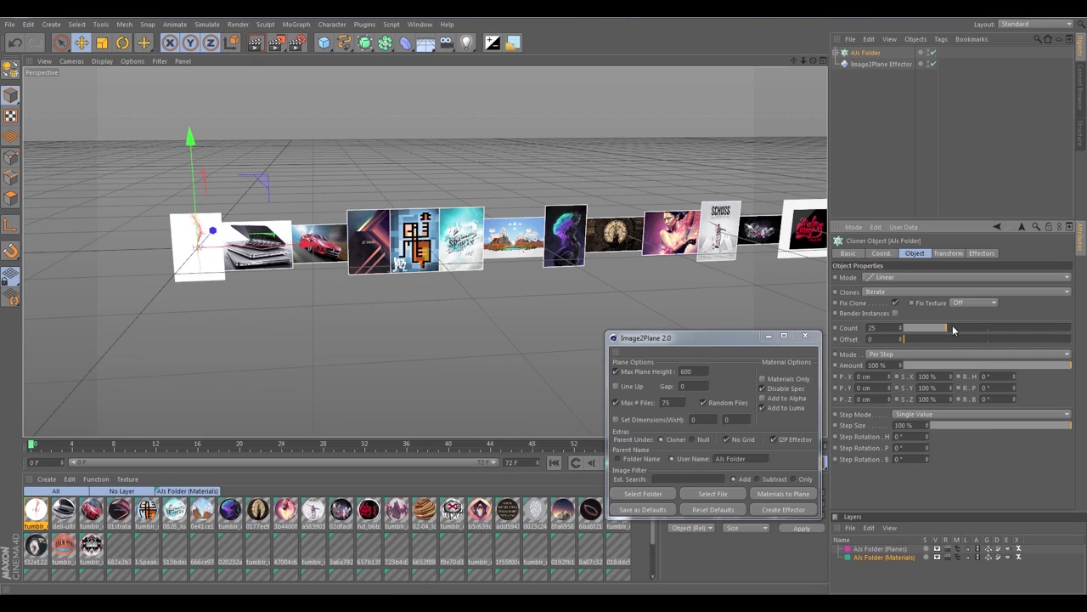
{"action": "right_click_drag", "start_coordinate": [752, 255], "coordinate": [709, 253], "text": "alt"}
{"action": "left_click_drag", "start_coordinate": [709, 253], "coordinate": [772, 248], "text": "alt"}
{"action": "middle_click_drag", "start_coordinate": [772, 248], "coordinate": [646, 244], "text": "alt"}
{"action": "left_click_drag", "start_coordinate": [646, 244], "coordinate": [707, 246], "text": "alt"}
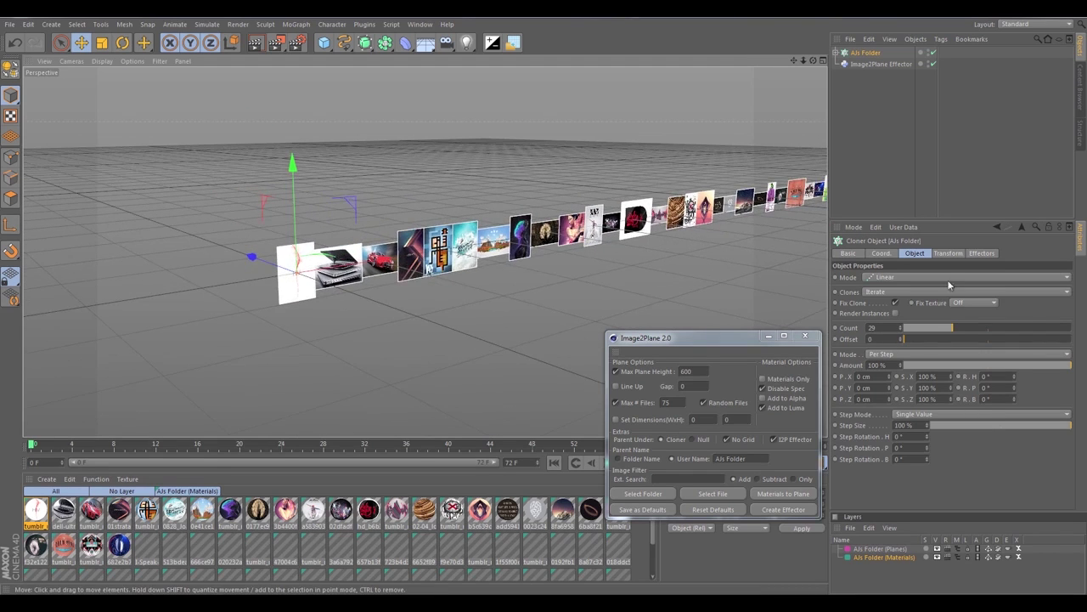
{"action": "middle_click_drag", "start_coordinate": [599, 262], "coordinate": [422, 269], "text": "alt"}
{"action": "left_click_drag", "start_coordinate": [962, 327], "coordinate": [1020, 329]}
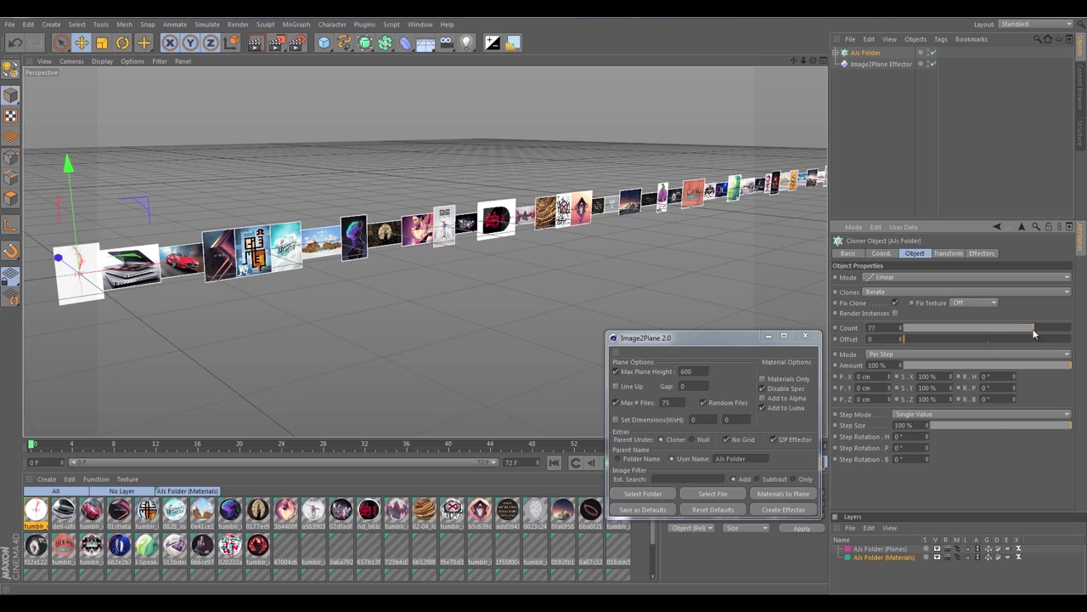
{"action": "left_click_drag", "start_coordinate": [765, 301], "coordinate": [399, 238], "text": "alt"}
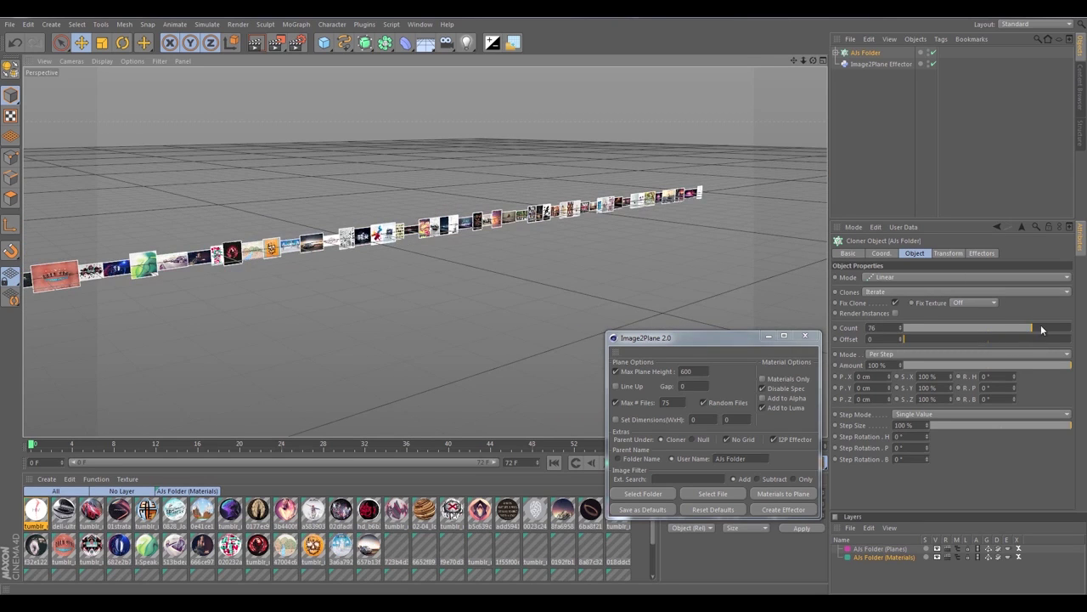
{"action": "left_click_drag", "start_coordinate": [1041, 326], "coordinate": [1084, 329]}
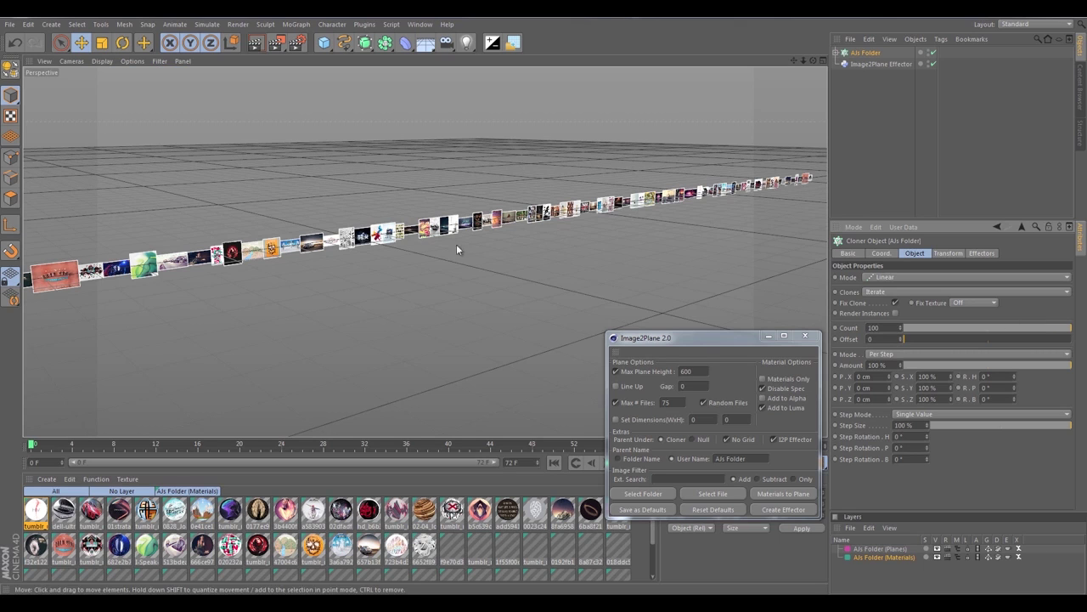
- Space the clones farther apart by setting the cloner's per-step X position to 310 cm
{"action": "middle_click_drag", "start_coordinate": [425, 250], "coordinate": [732, 214], "text": "alt"}
{"action": "middle_click_drag", "start_coordinate": [193, 270], "coordinate": [350, 251], "text": "alt"}
{"action": "middle_click_drag", "start_coordinate": [218, 258], "coordinate": [304, 248], "text": "alt"}
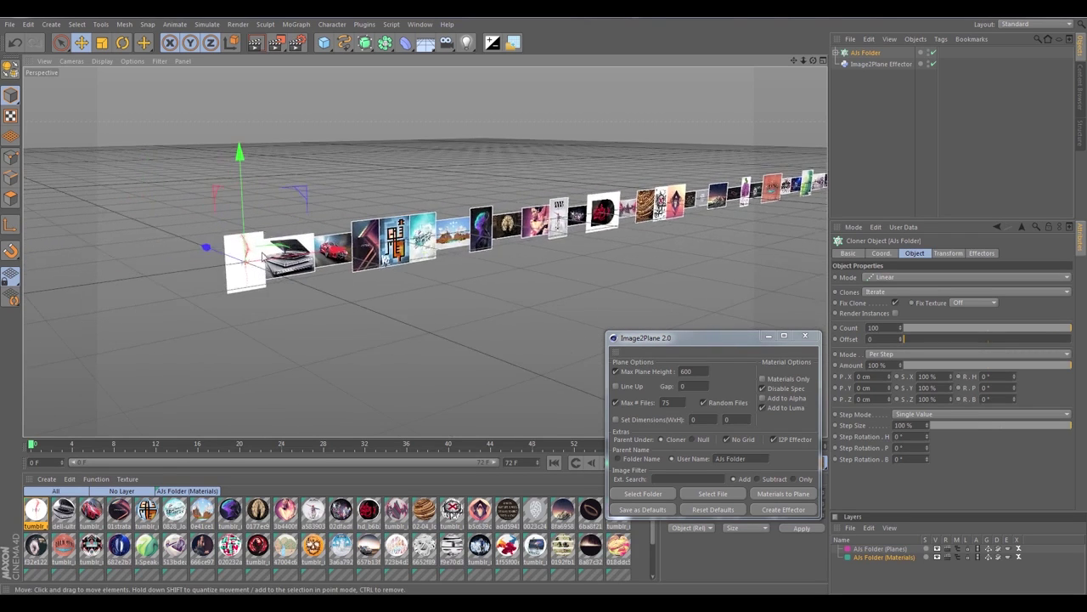
{"action": "right_click_drag", "start_coordinate": [265, 255], "coordinate": [382, 244], "text": "alt"}
{"action": "left_click_drag", "start_coordinate": [442, 237], "coordinate": [426, 242], "text": "alt"}
{"action": "right_click_drag", "start_coordinate": [389, 249], "coordinate": [314, 255], "text": "alt"}
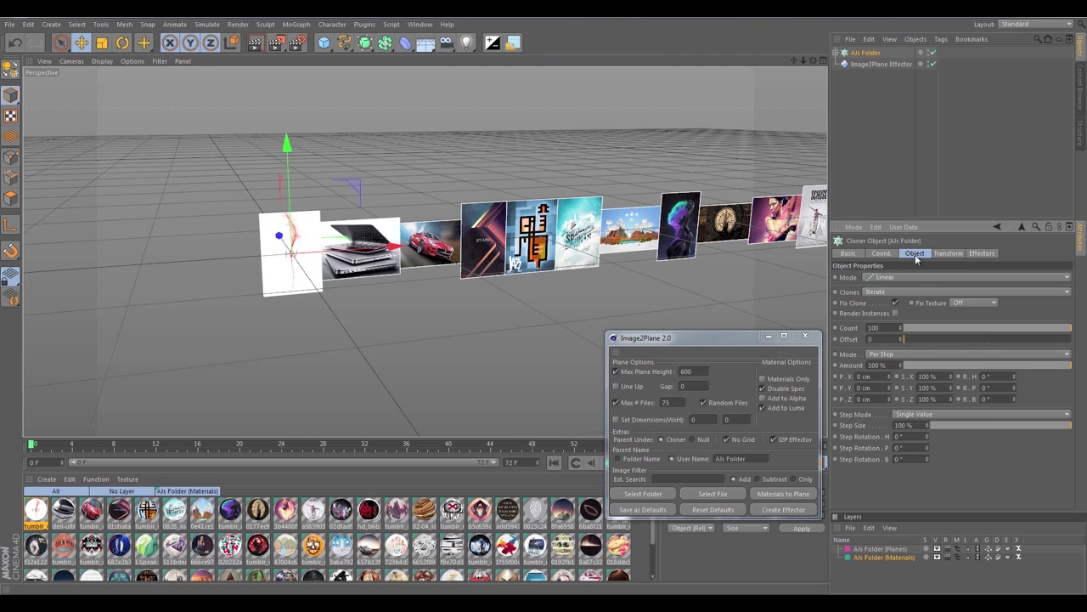
{"action": "left_click_drag", "start_coordinate": [890, 379], "coordinate": [893, 360]}
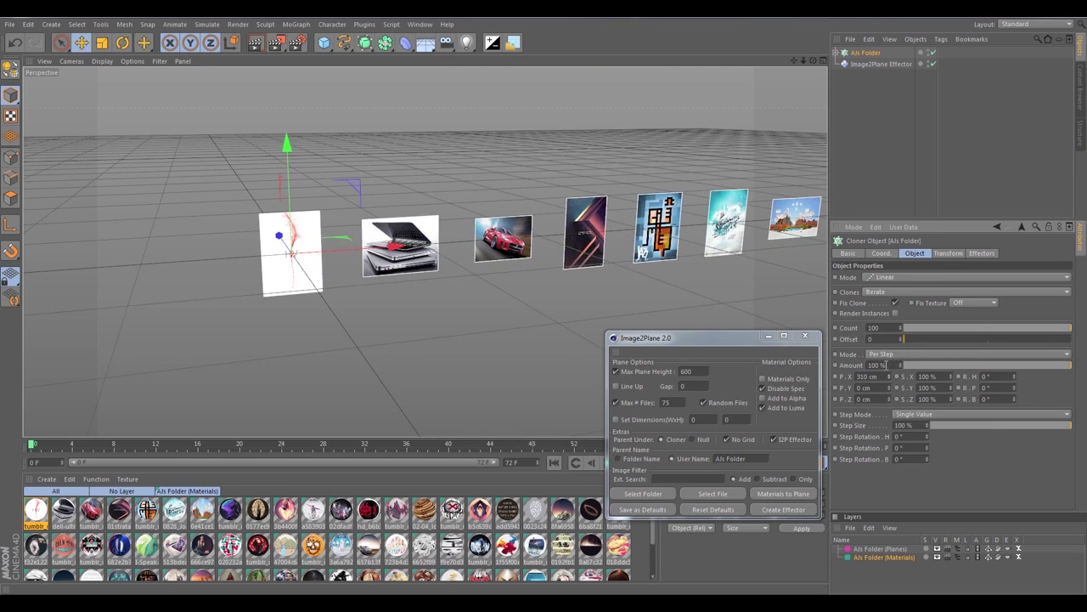
{"action": "scroll", "coordinate": [468, 238], "scroll_direction": "down", "scroll_amount": 4}
{"action": "left_click_drag", "start_coordinate": [469, 237], "coordinate": [465, 198], "text": "alt"}
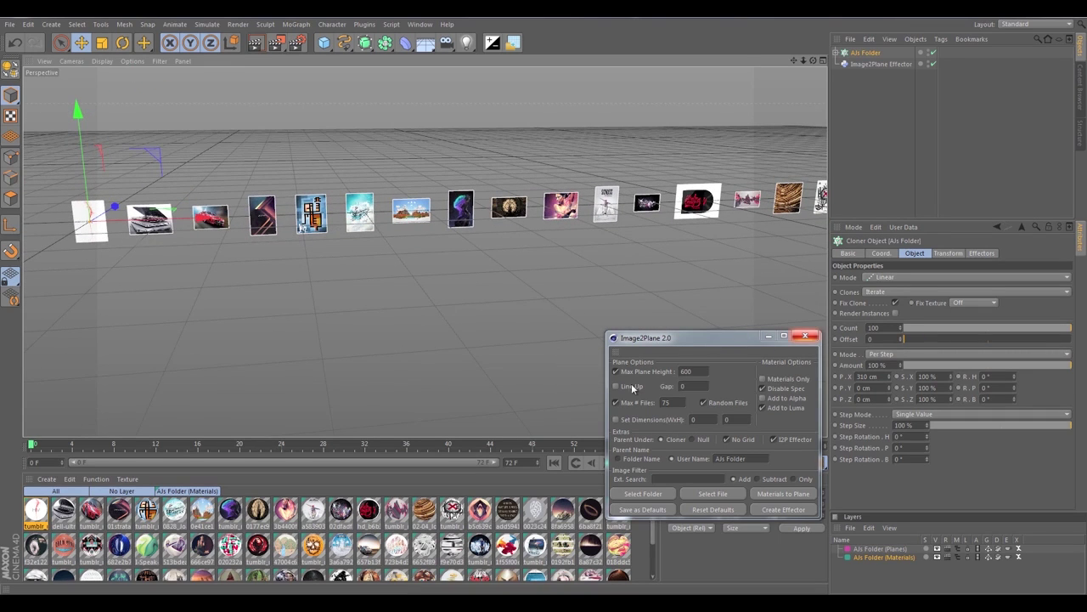
- Set the cloner's per-step X position to 10 cm to leave a narrow gap between the images
{"action": "double_click", "coordinate": [692, 386]}
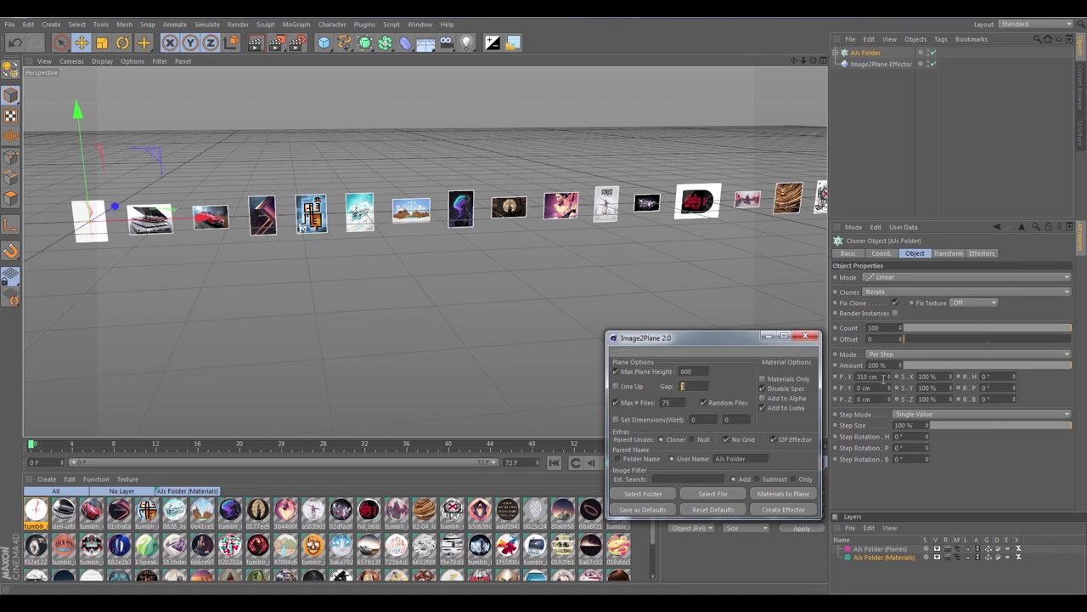
{"action": "left_click_drag", "start_coordinate": [892, 382], "coordinate": [635, 314]}
{"action": "middle_click_drag", "start_coordinate": [409, 248], "coordinate": [486, 228], "text": "alt"}
{"action": "right_click_drag", "start_coordinate": [486, 229], "coordinate": [627, 276], "text": "alt"}
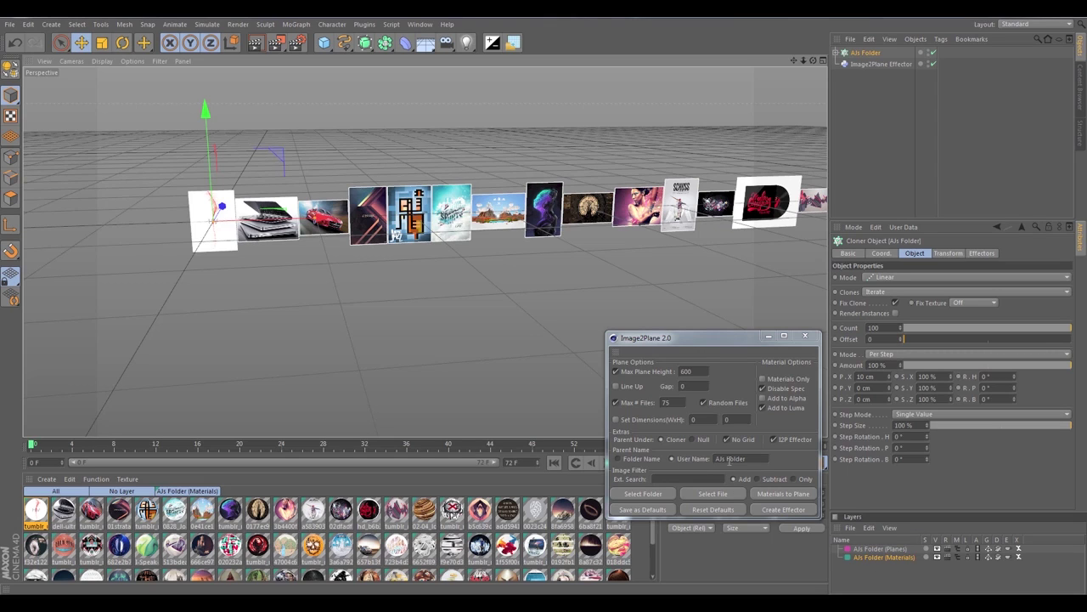
- Inspect the custom parent name in Image2Plane and the matching plane and material layers
{"action": "left_click", "coordinate": [747, 460]}
{"action": "left_click", "coordinate": [877, 556]}
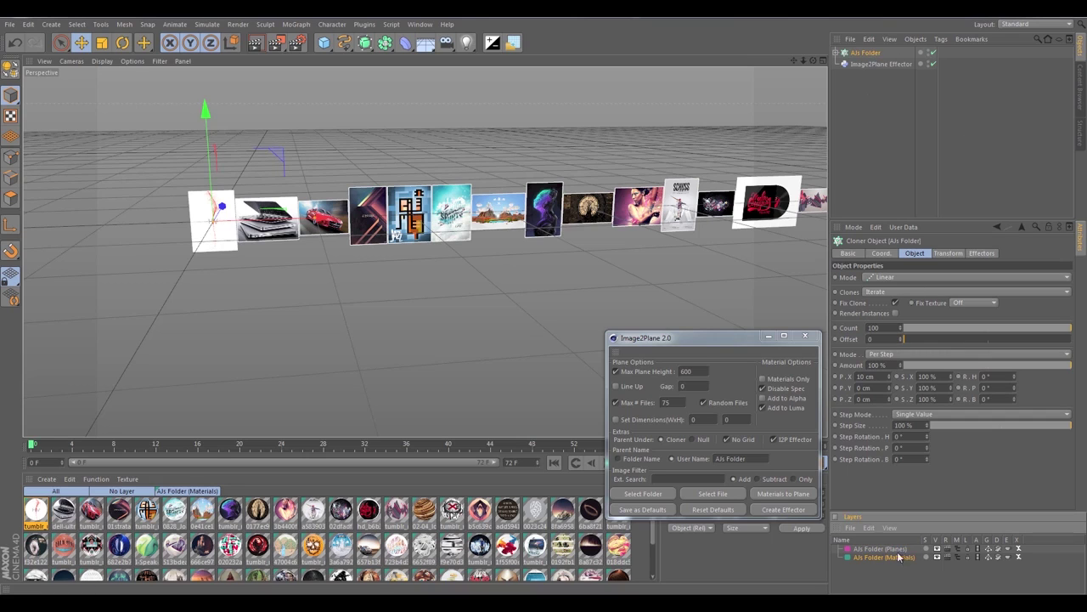
{"action": "left_click", "coordinate": [870, 550]}
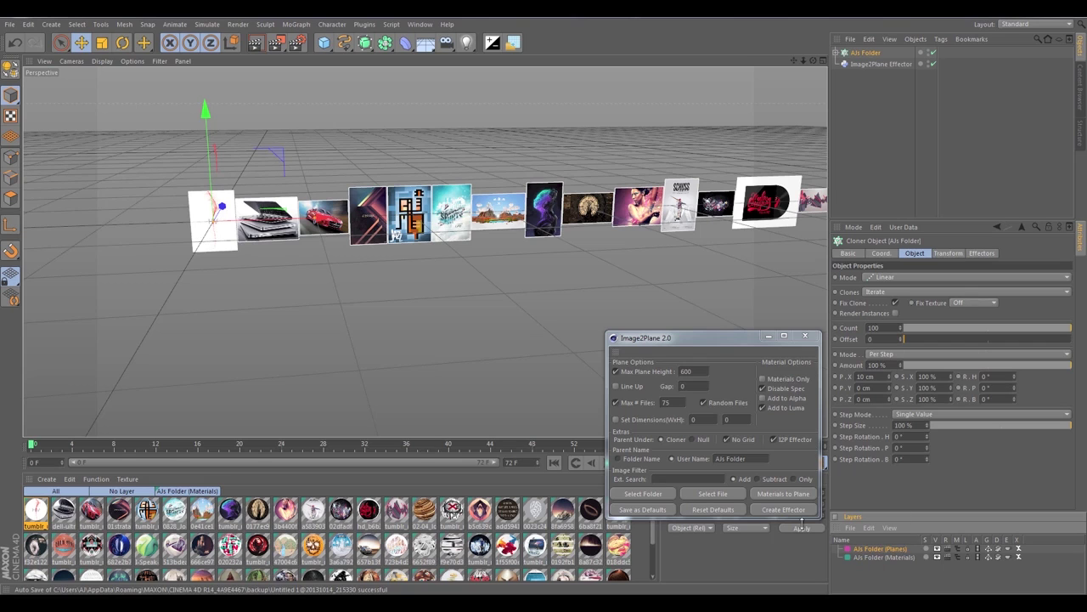
- Move the Image2Plane dialog clear of the settings and switch the image cloner's mode to Grid Array
{"action": "left_click_drag", "start_coordinate": [685, 333], "coordinate": [326, 292]}
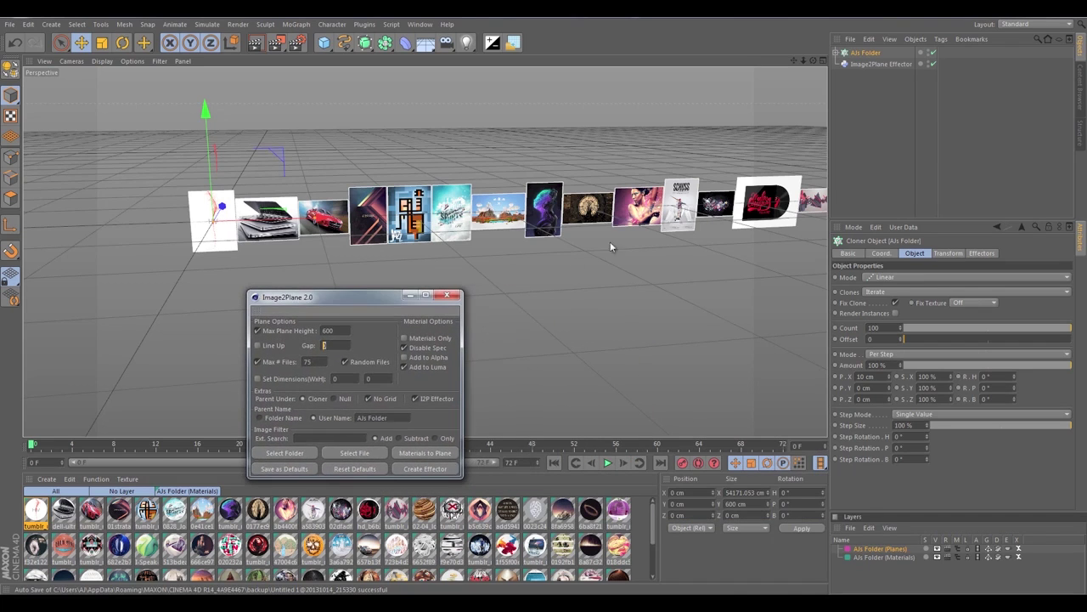
{"action": "left_click", "coordinate": [864, 53]}
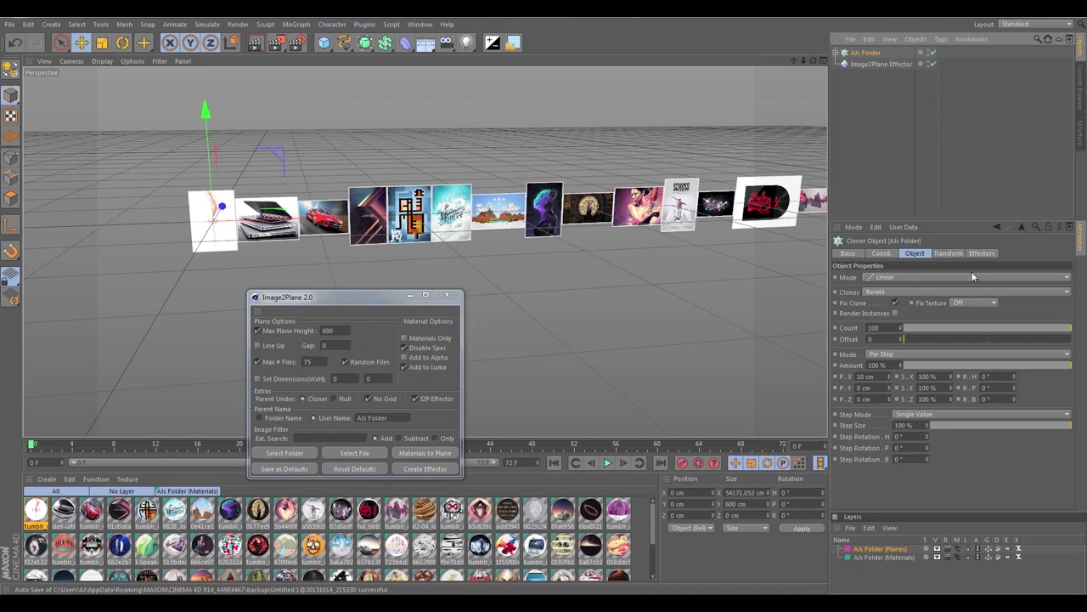
{"action": "left_click", "coordinate": [901, 278]}
{"action": "left_click", "coordinate": [883, 308]}
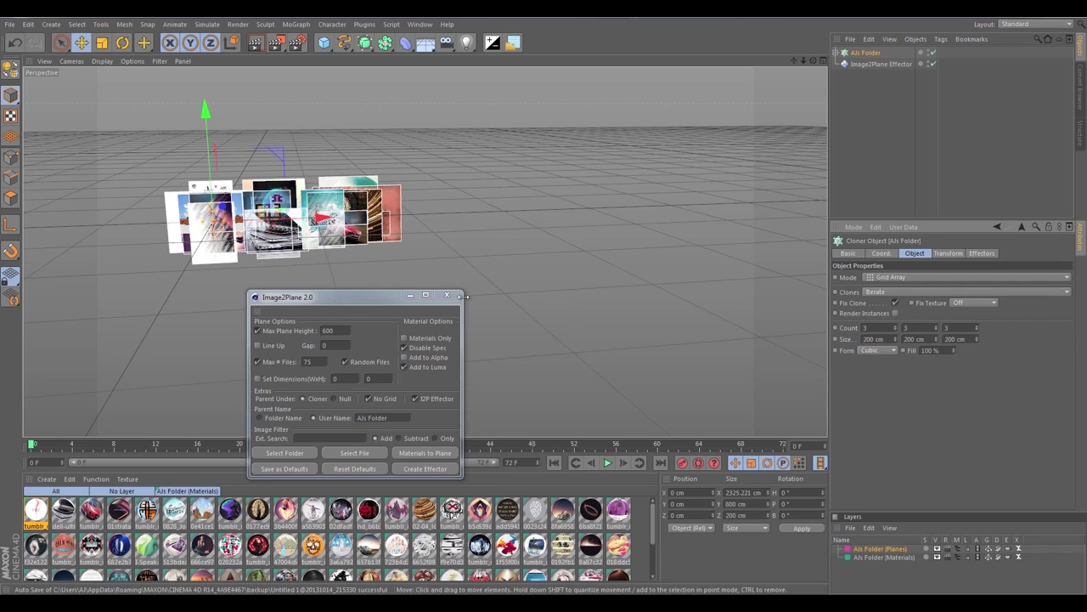
{"action": "middle_click_drag", "start_coordinate": [425, 224], "coordinate": [586, 201], "text": "alt"}
{"action": "right_click_drag", "start_coordinate": [534, 204], "coordinate": [650, 212], "text": "alt"}
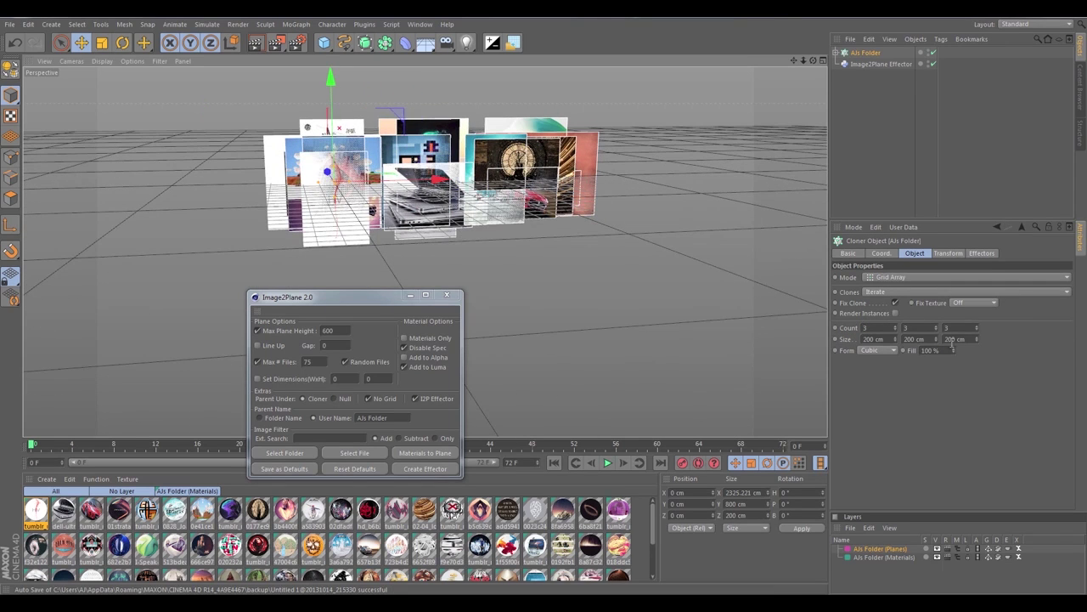
- Set the grid array's size to 0 cm in X, 1330 cm in Y and 2700 cm in Z
{"action": "left_click_drag", "start_coordinate": [887, 340], "coordinate": [800, 333]}
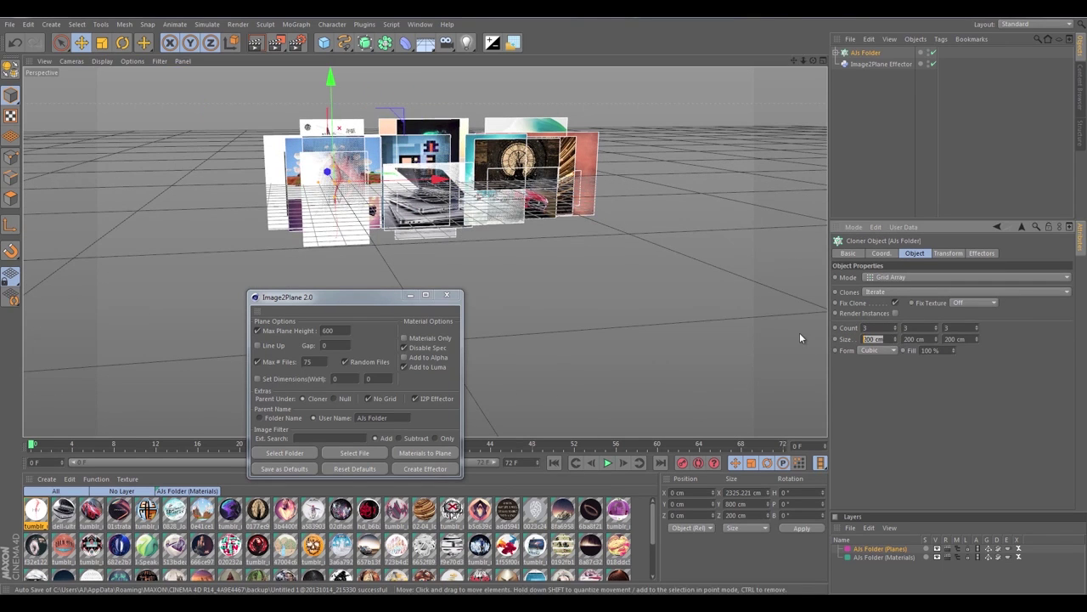
{"action": "type", "text": "0"}
{"action": "key", "text": "Return"}
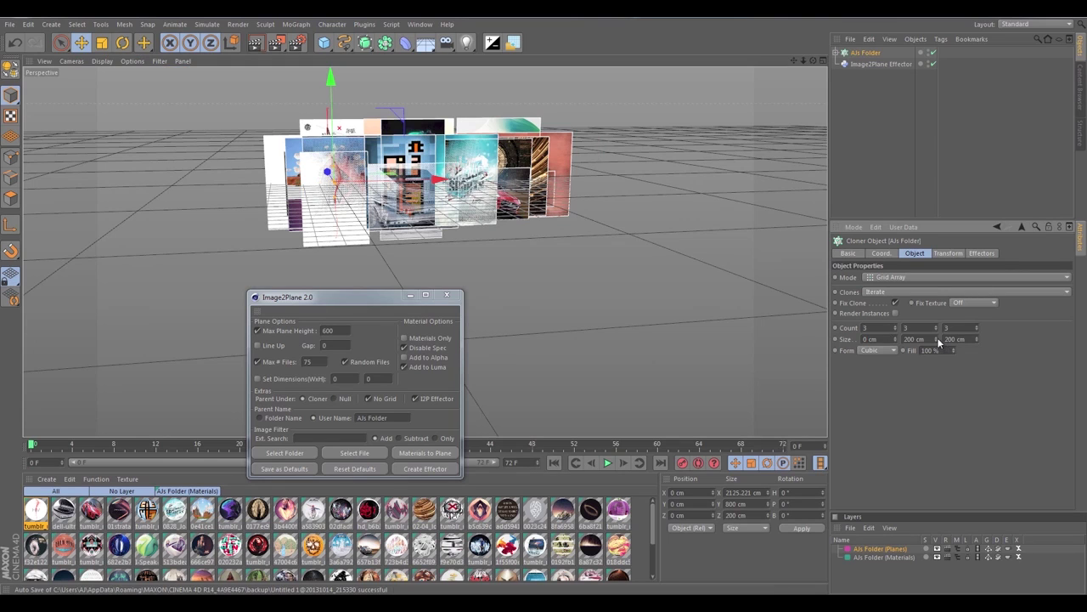
{"action": "left_click_drag", "start_coordinate": [937, 340], "coordinate": [951, 272]}
{"action": "left_click_drag", "start_coordinate": [977, 339], "coordinate": [999, 131]}
- Examine the grid of cloned image planes from several angles to check the spacing between rows and layers
{"action": "middle_click_drag", "start_coordinate": [336, 195], "coordinate": [396, 142], "text": "alt"}
{"action": "right_click_drag", "start_coordinate": [492, 152], "coordinate": [433, 156], "text": "alt"}
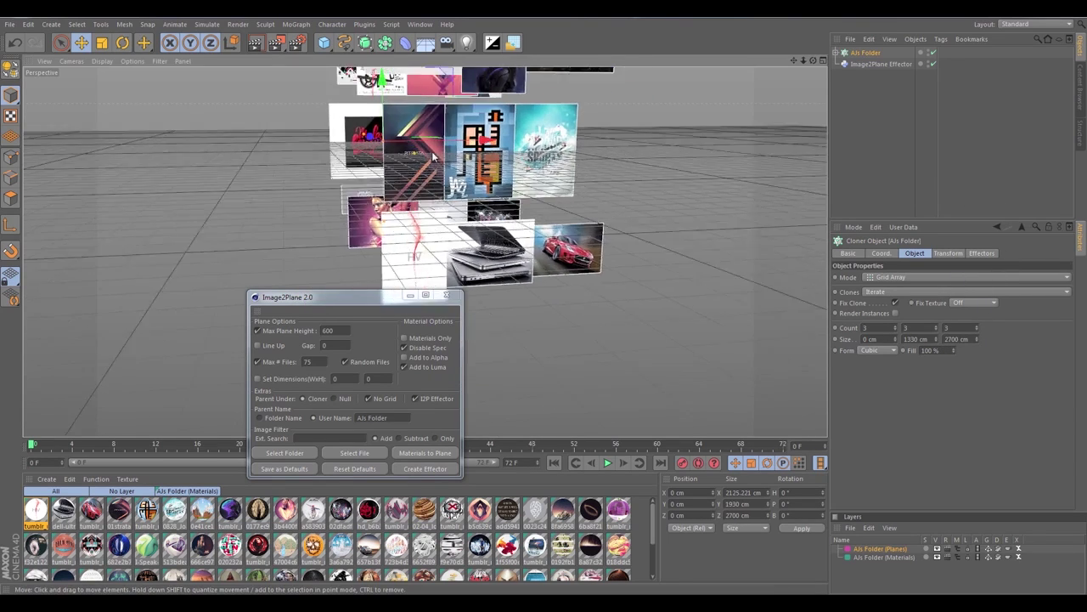
{"action": "left_click_drag", "start_coordinate": [434, 157], "coordinate": [356, 182], "text": "alt"}
{"action": "right_click_drag", "start_coordinate": [429, 153], "coordinate": [395, 140], "text": "alt"}
{"action": "left_click_drag", "start_coordinate": [395, 140], "coordinate": [371, 147], "text": "alt"}
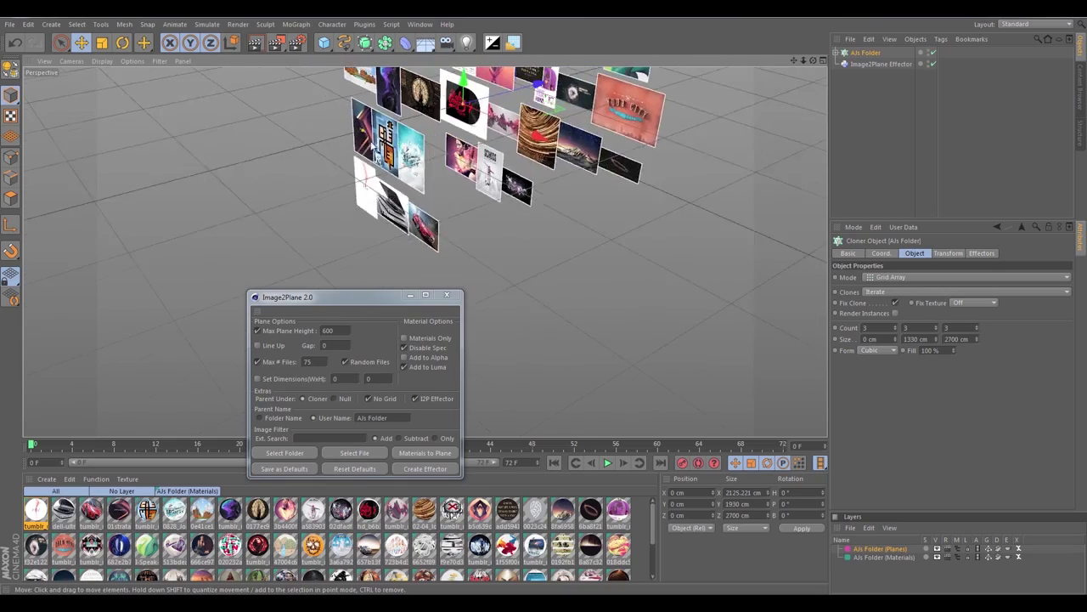
{"action": "middle_click_drag", "start_coordinate": [371, 146], "coordinate": [339, 164], "text": "alt"}
{"action": "left_click_drag", "start_coordinate": [374, 168], "coordinate": [450, 172], "text": "alt"}
{"action": "middle_click_drag", "start_coordinate": [450, 171], "coordinate": [481, 185], "text": "alt"}
{"action": "left_click_drag", "start_coordinate": [481, 186], "coordinate": [443, 188], "text": "alt"}
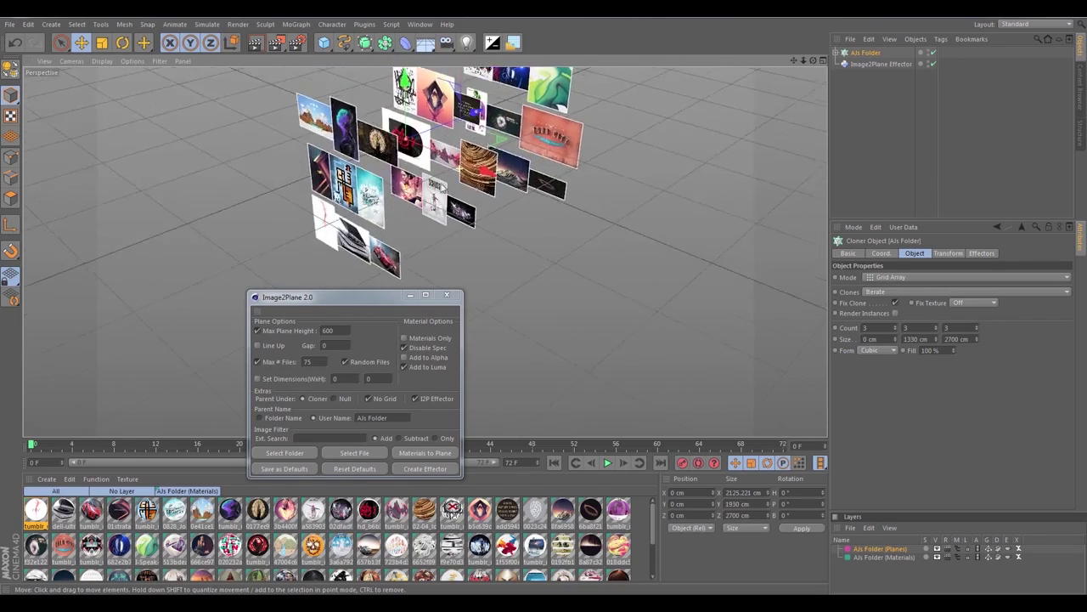
{"action": "mouse_move", "coordinate": [522, 163]}
{"action": "left_mouse_down", "text": "alt"}
{"action": "mouse_move", "coordinate": [660, 134]}
{"action": "mouse_move", "coordinate": [520, 143]}
{"action": "mouse_move", "coordinate": [682, 209]}
{"action": "left_mouse_up", "text": "alt"}
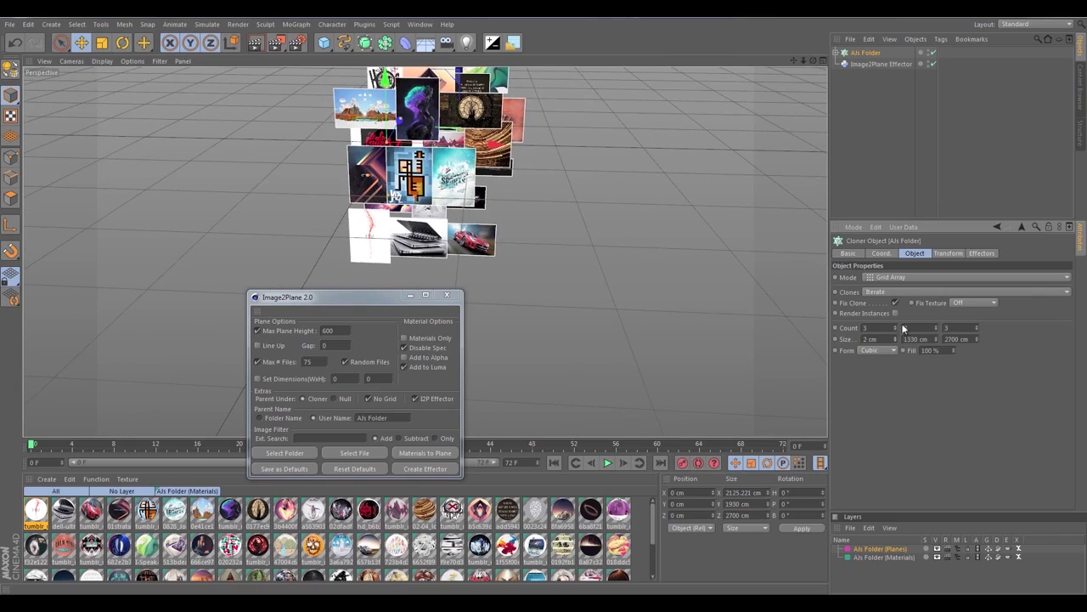
- Raise the grid array's X count to 57 and its X size to 4412 cm
{"action": "left_click_drag", "start_coordinate": [903, 327], "coordinate": [868, 141]}
{"action": "mouse_move", "coordinate": [893, 329]}
{"action": "left_mouse_down"}
{"action": "mouse_move", "coordinate": [899, 289]}
{"action": "mouse_move", "coordinate": [523, 197]}
{"action": "left_mouse_up"}
{"action": "scroll", "coordinate": [523, 197], "scroll_direction": "down", "scroll_amount": 8}
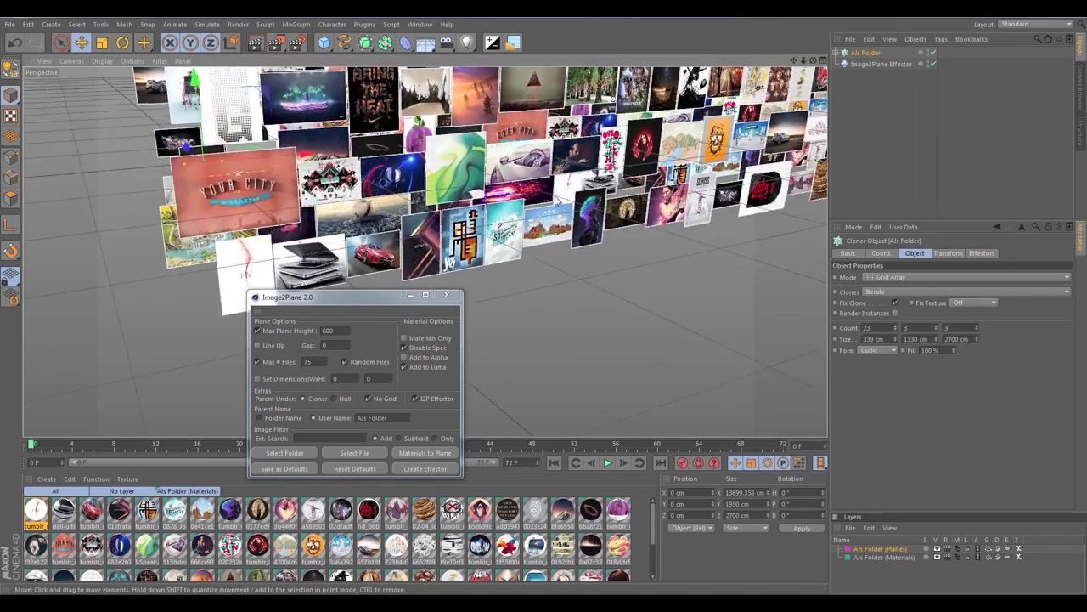
{"action": "mouse_move", "coordinate": [898, 331]}
{"action": "left_mouse_down"}
{"action": "mouse_move", "coordinate": [905, 305]}
{"action": "mouse_move", "coordinate": [630, 174]}
{"action": "mouse_move", "coordinate": [424, 251]}
{"action": "left_mouse_up"}
{"action": "right_click_drag", "start_coordinate": [423, 181], "coordinate": [519, 178], "text": "alt"}
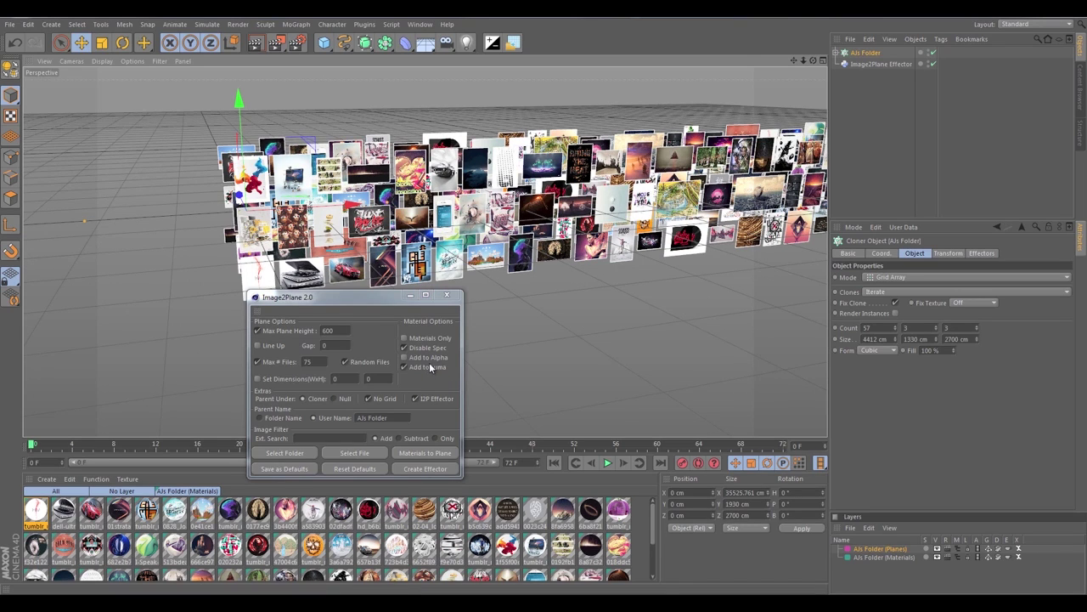
- Reposition the Image2Plane 2.0 dialog over the upper part of the viewport, clear of the timeline
{"action": "left_click_drag", "start_coordinate": [340, 303], "coordinate": [621, 246]}
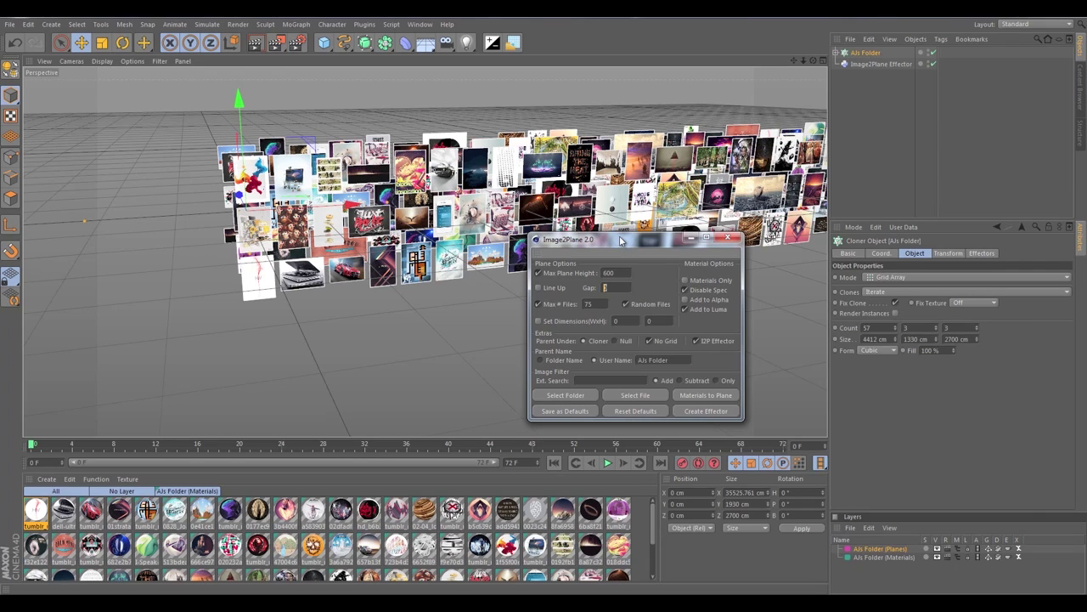
{"action": "left_click_drag", "start_coordinate": [621, 242], "coordinate": [623, 87]}
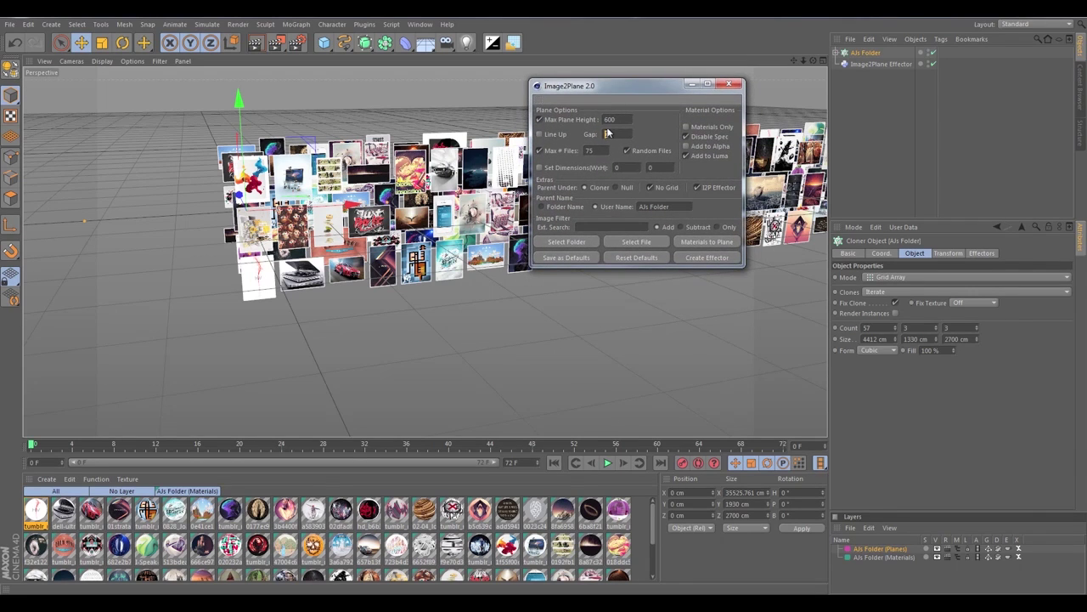